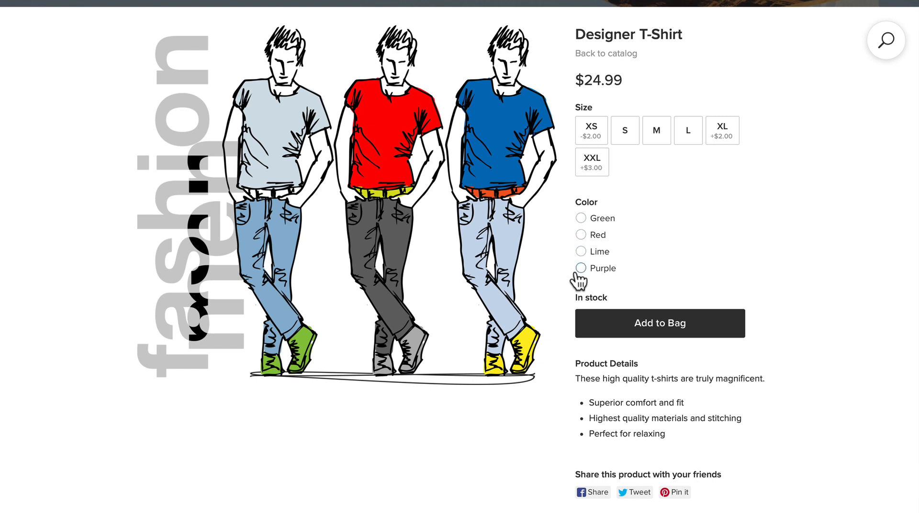
# Step: Try the Green, Red, Lime and Purple colors and the S and XS sizes on the Designer T-Shirt storefront page
pyautogui.click(580, 219)
pyautogui.click(581, 235)
pyautogui.click(581, 251)
pyautogui.click(581, 268)
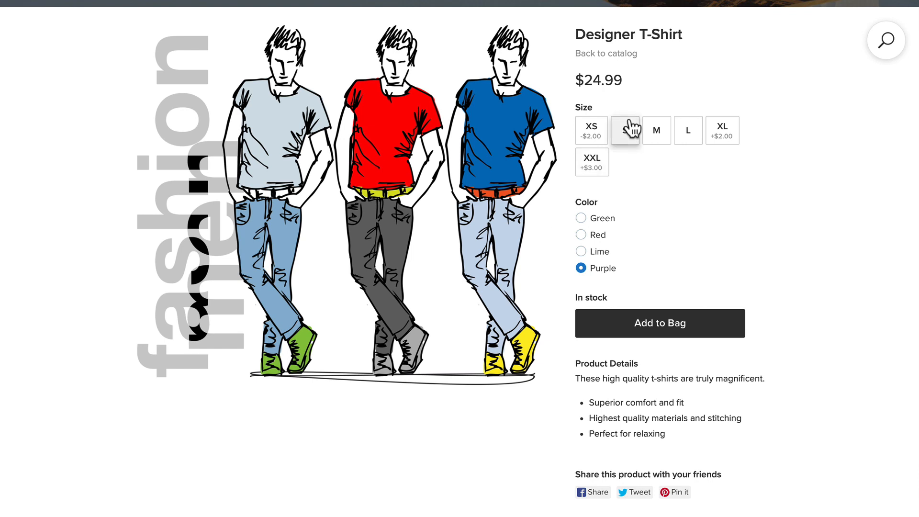
pyautogui.click(628, 129)
pyautogui.click(582, 128)
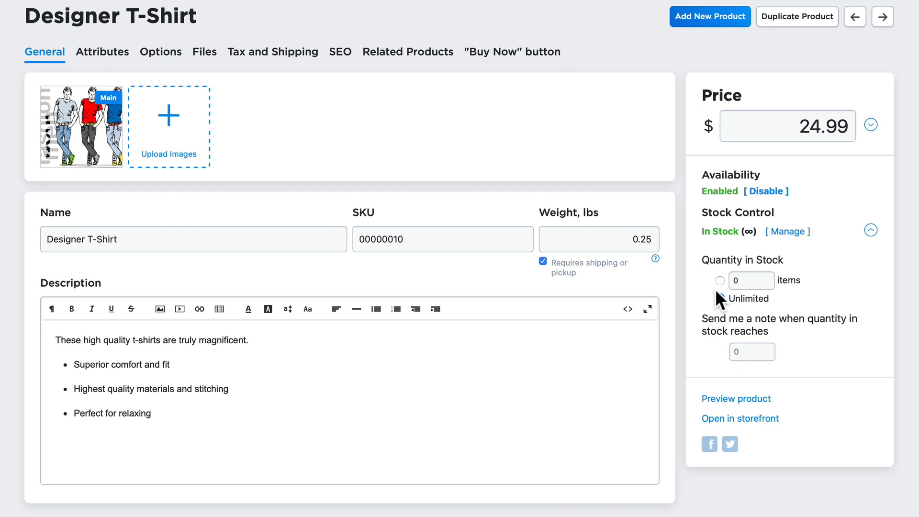
# Step: Open the Designer T-Shirt's product options and review the values of the Size and Color options
pyautogui.click(158, 53)
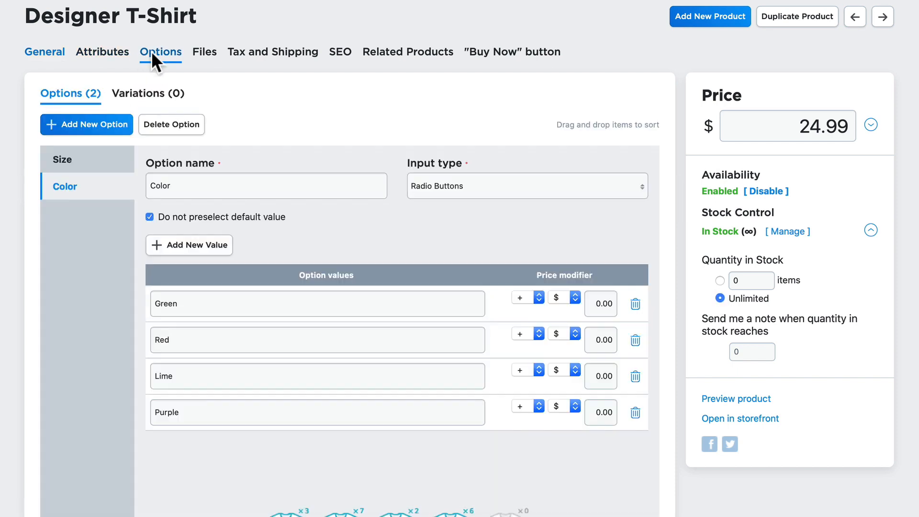
pyautogui.click(58, 165)
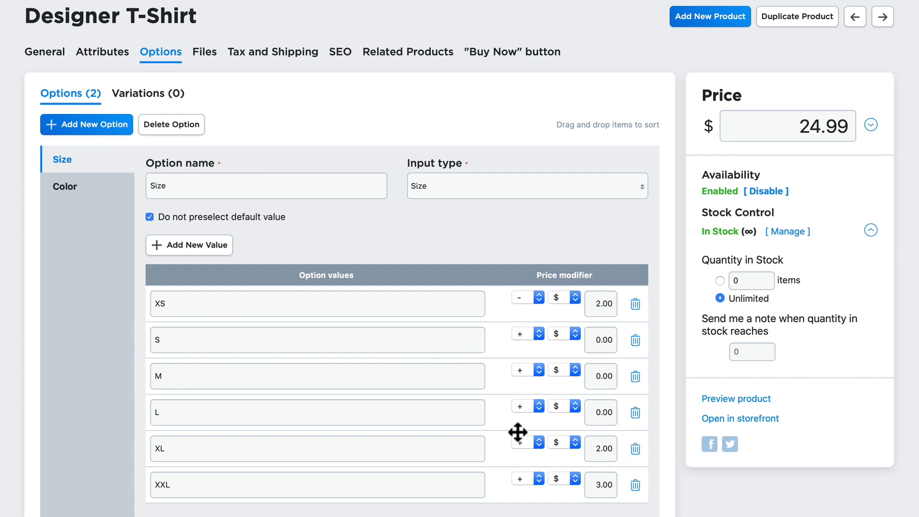
pyautogui.click(65, 187)
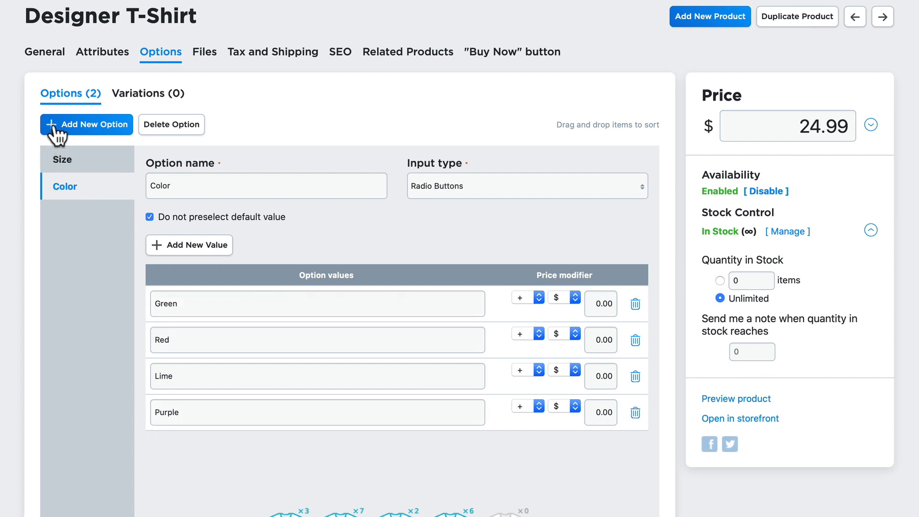
# Step: Start a new product variation for any size in Green and use green-tshirt as its image
pyautogui.click(139, 96)
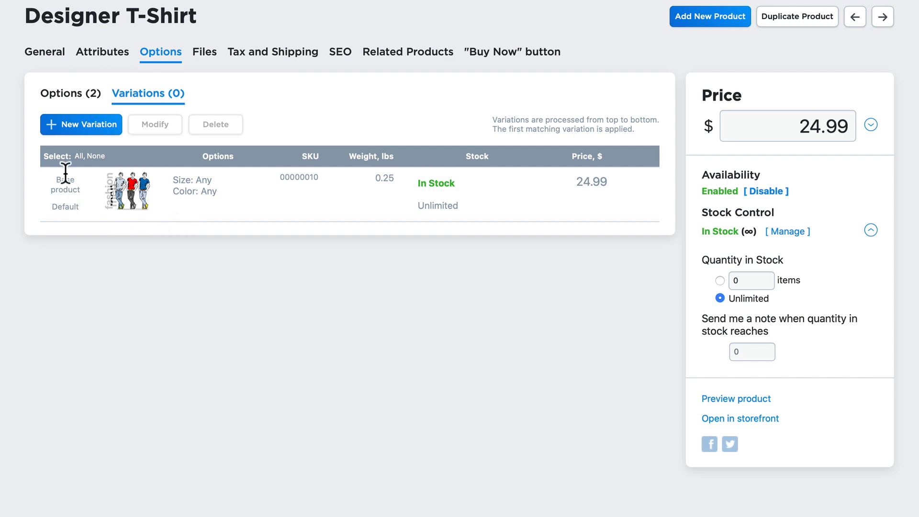
pyautogui.click(86, 125)
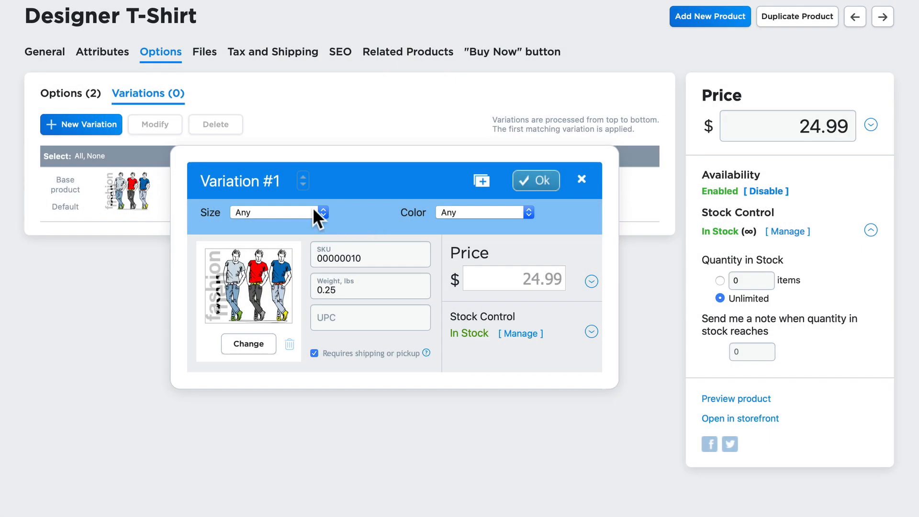
pyautogui.click(314, 210)
pyautogui.click(491, 211)
pyautogui.click(491, 211)
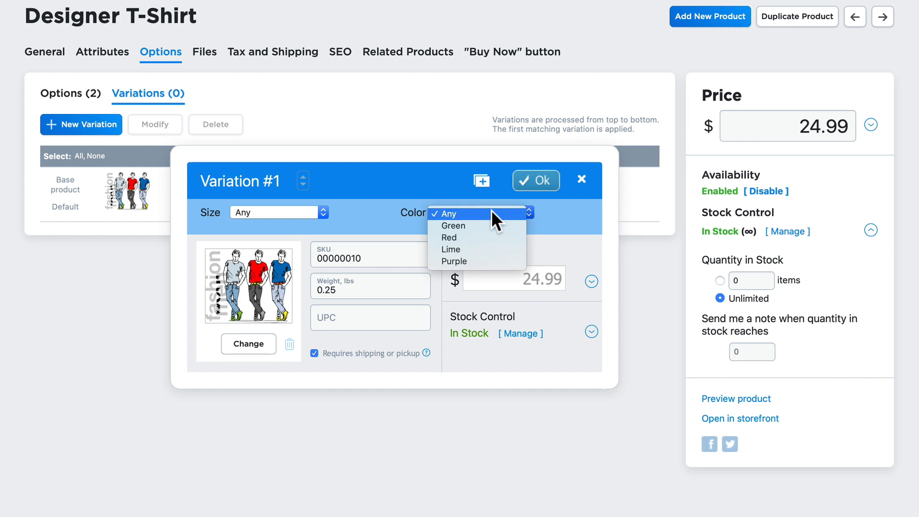
pyautogui.click(366, 210)
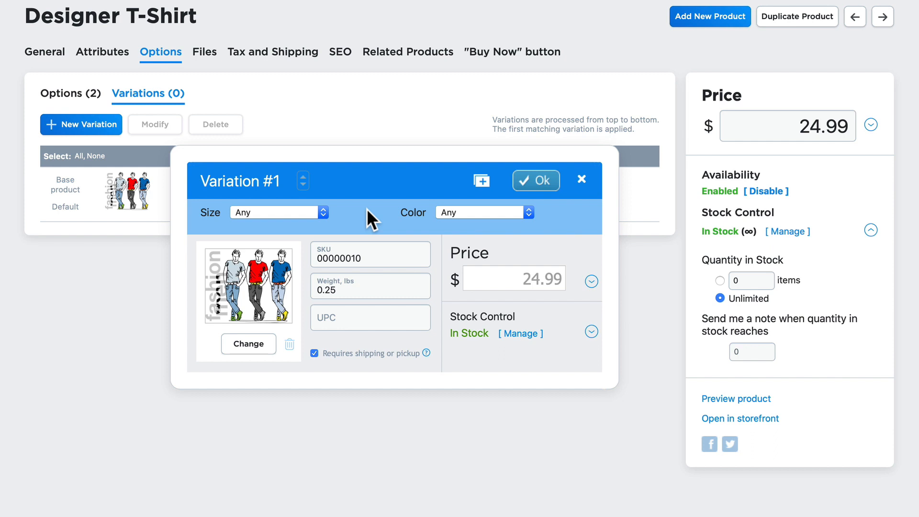
pyautogui.click(499, 211)
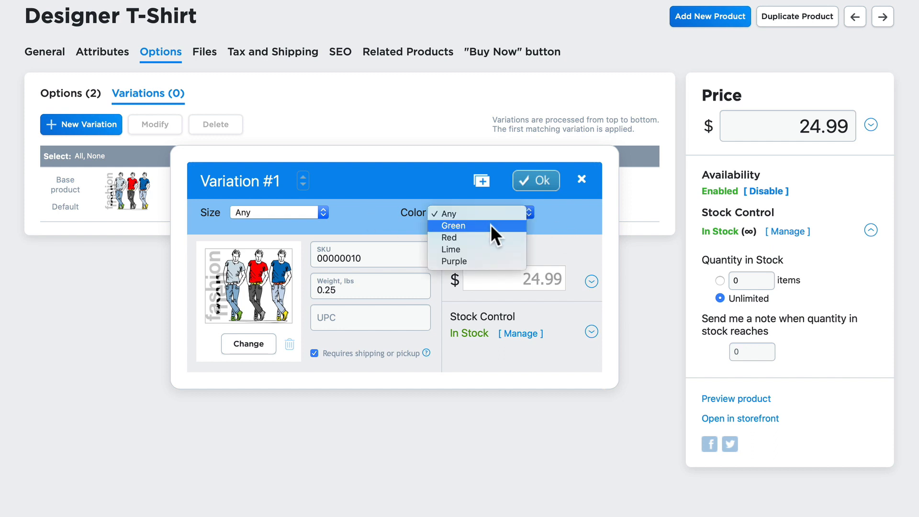
pyautogui.click(490, 225)
pyautogui.click(248, 343)
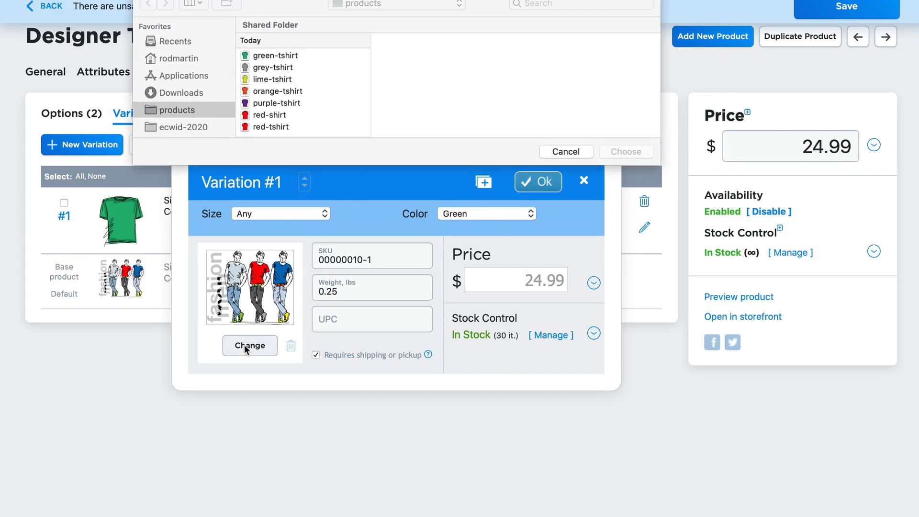
pyautogui.doubleClick(257, 56)
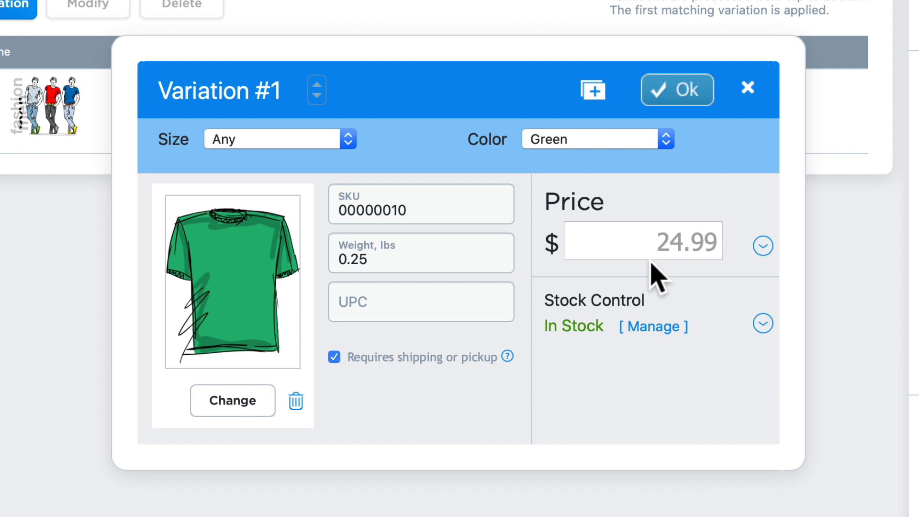
# Step: Limit the green variation's quantity in stock to 30
pyautogui.click(652, 330)
pyautogui.click(573, 425)
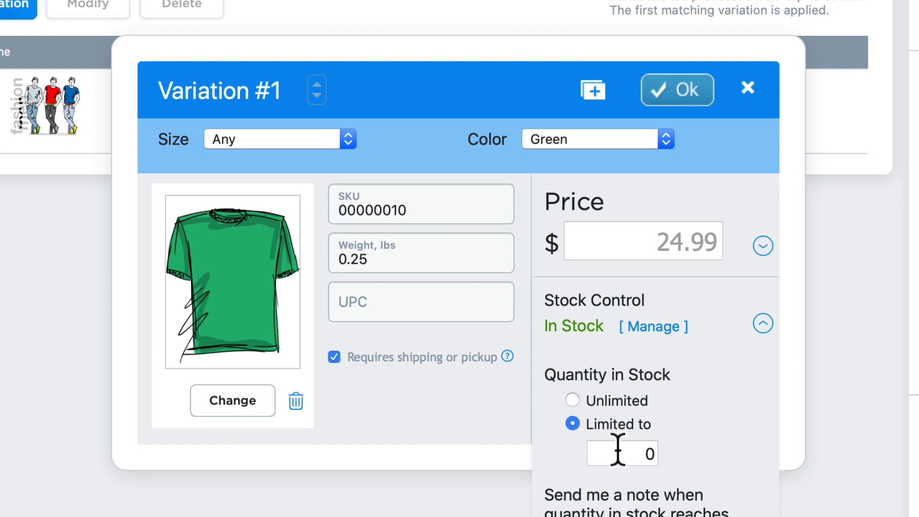
pyautogui.click(618, 450)
pyautogui.write('30')
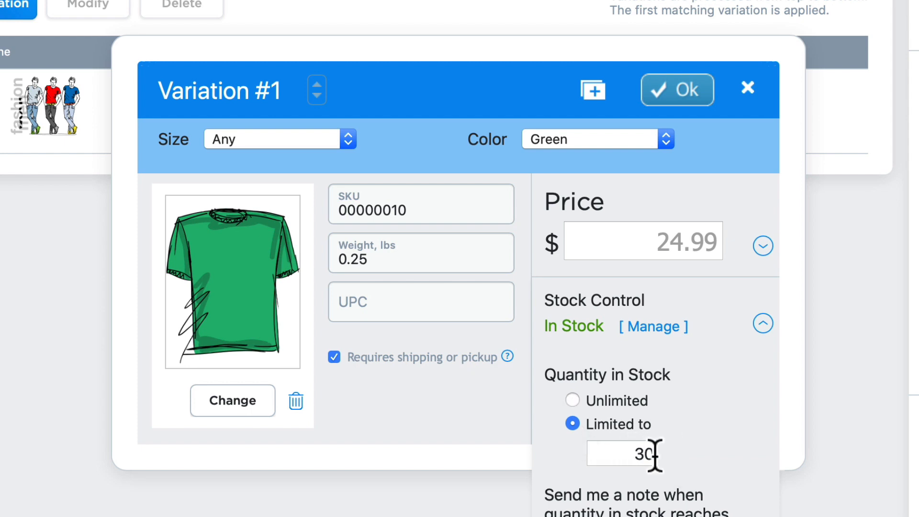
pyautogui.click(763, 324)
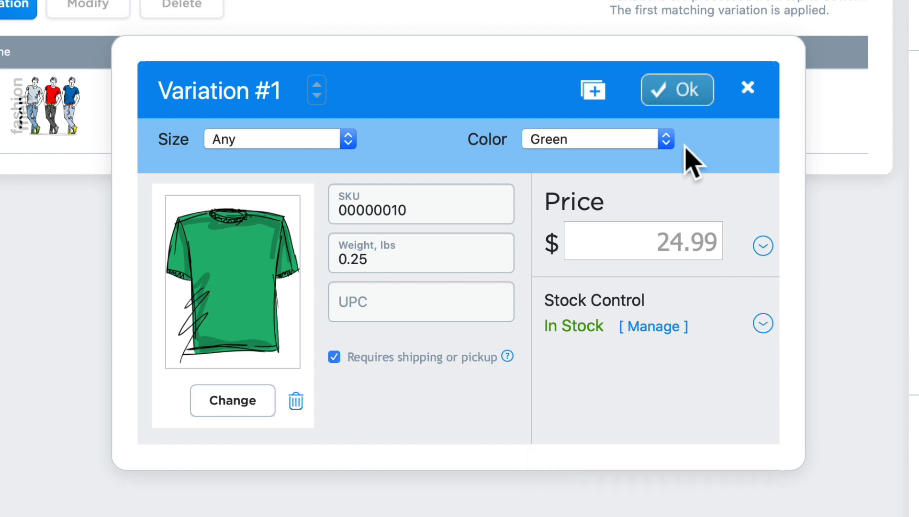
# Step: Change the green variation's SKU to 00000010-1 and accept the variation
pyautogui.click(676, 95)
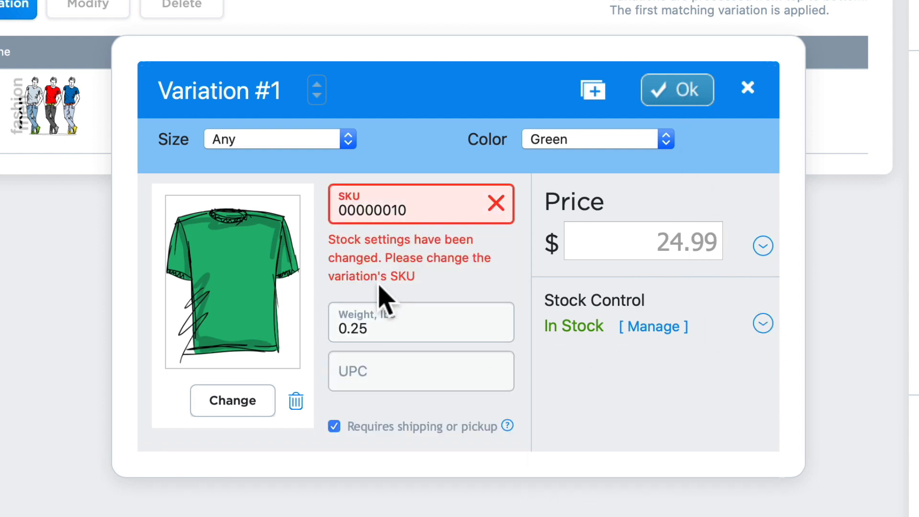
pyautogui.click(352, 216)
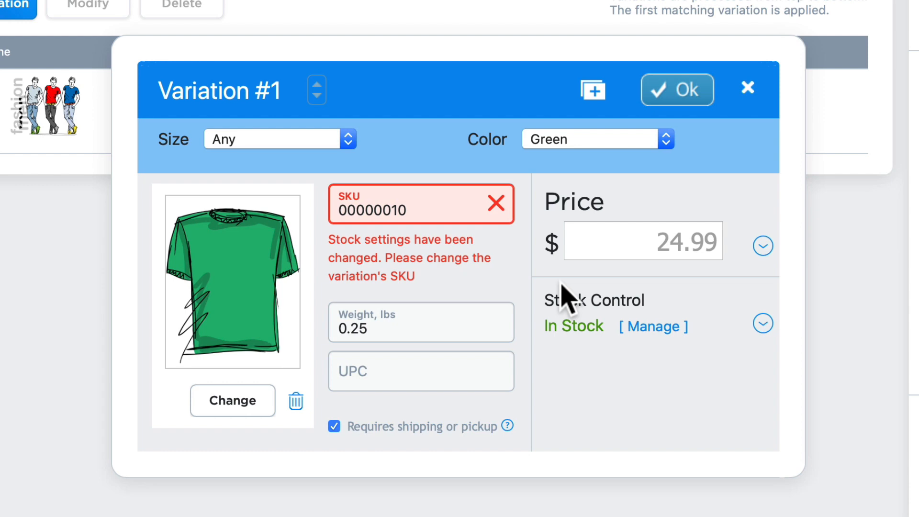
pyautogui.write('-1')
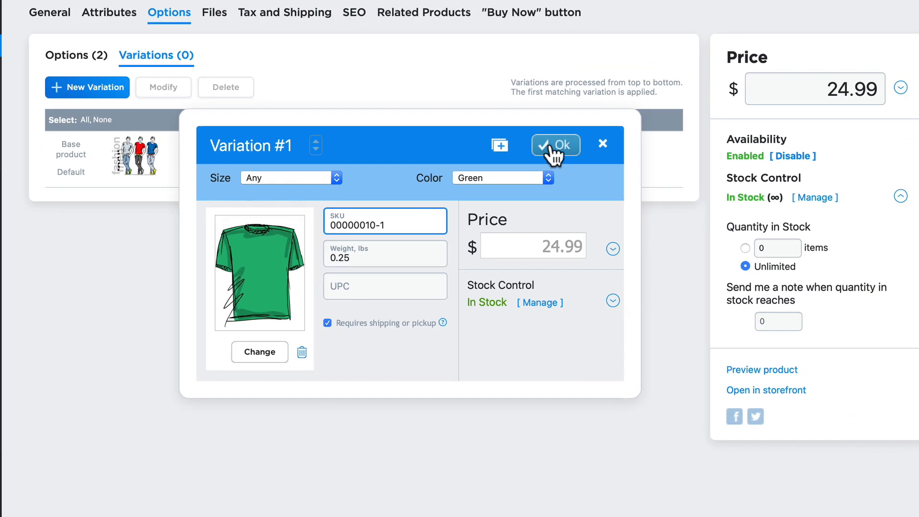
pyautogui.click(667, 91)
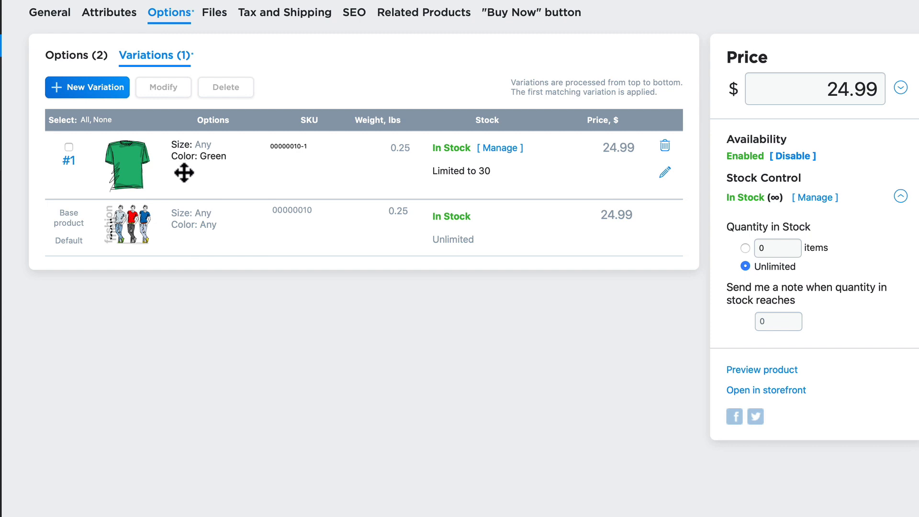
# Step: Start a second variation for any size in Red and use red-shirt as its image
pyautogui.click(96, 91)
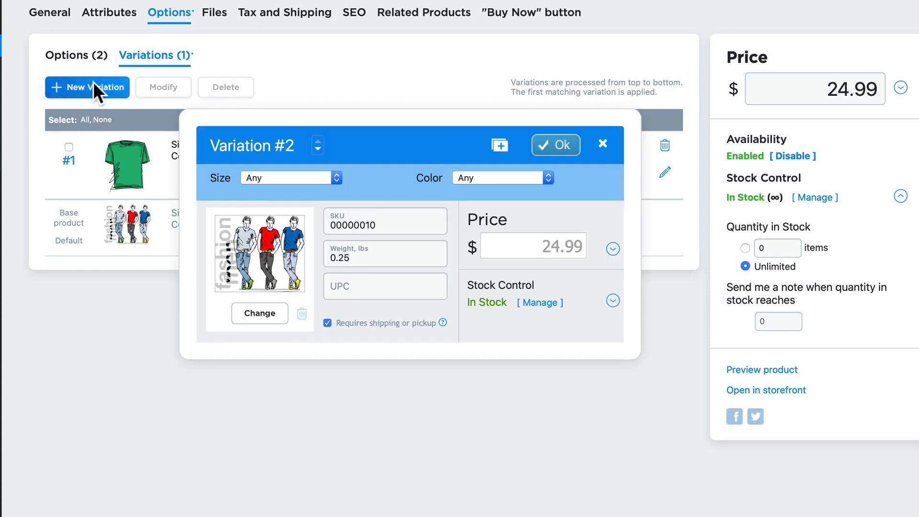
pyautogui.click(469, 175)
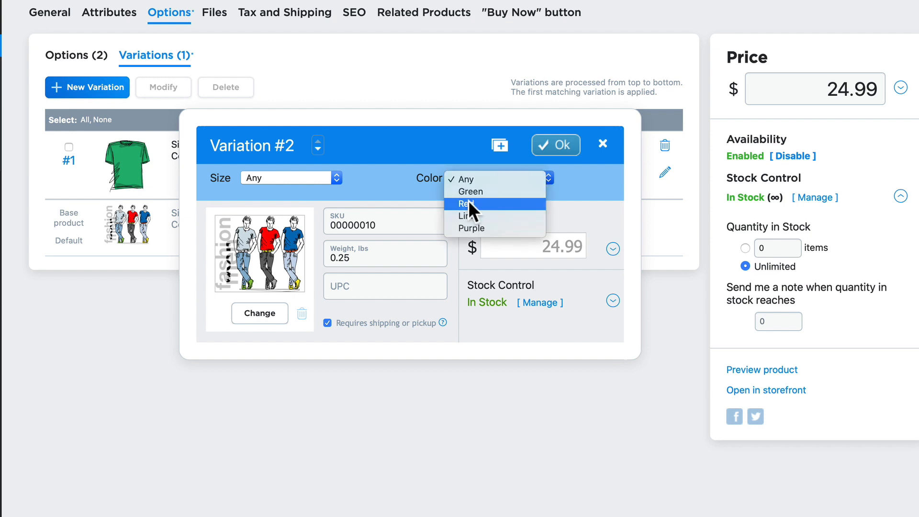
pyautogui.click(469, 203)
pyautogui.click(261, 314)
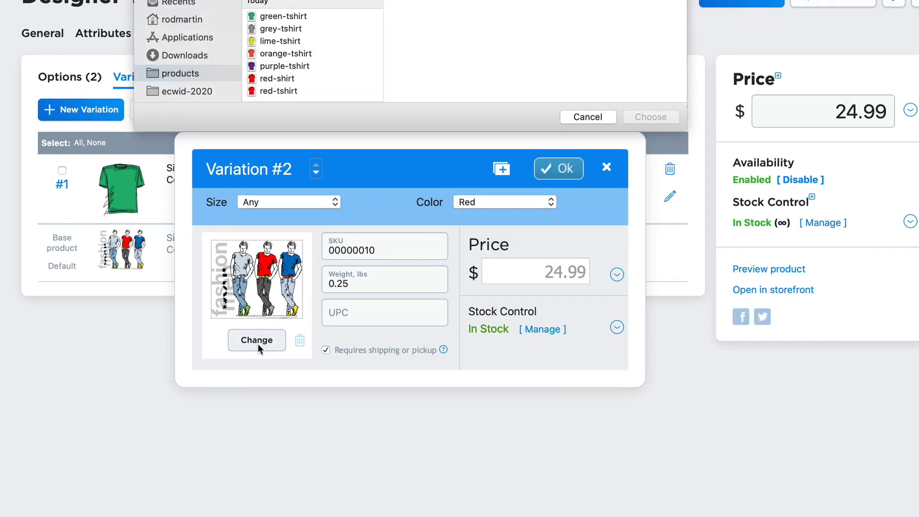
pyautogui.doubleClick(268, 79)
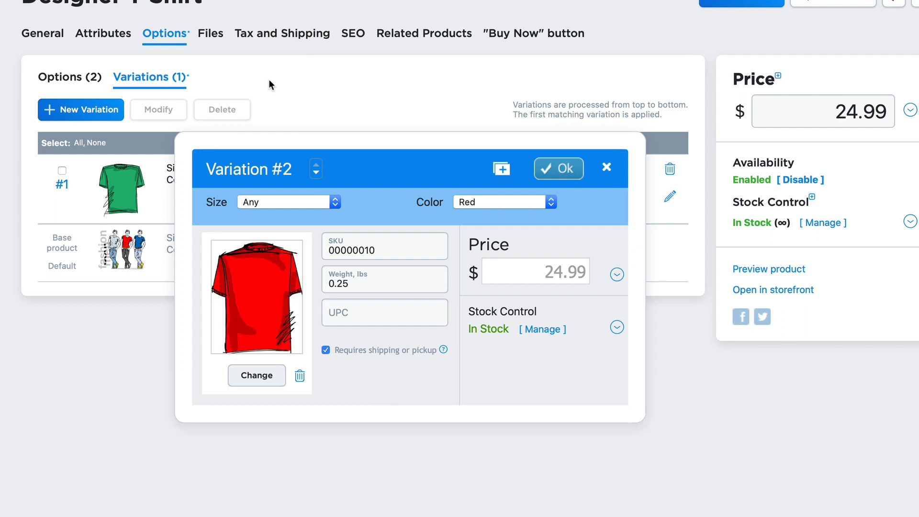
# Step: Set the red variation's SKU to 00000010-2 and limit its quantity in stock to 25
pyautogui.click(387, 249)
pyautogui.write('-2')
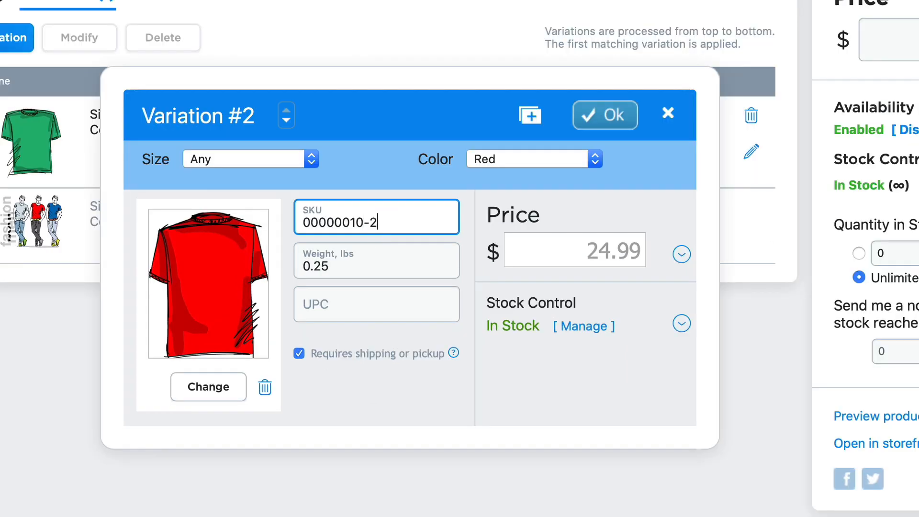
pyautogui.click(585, 328)
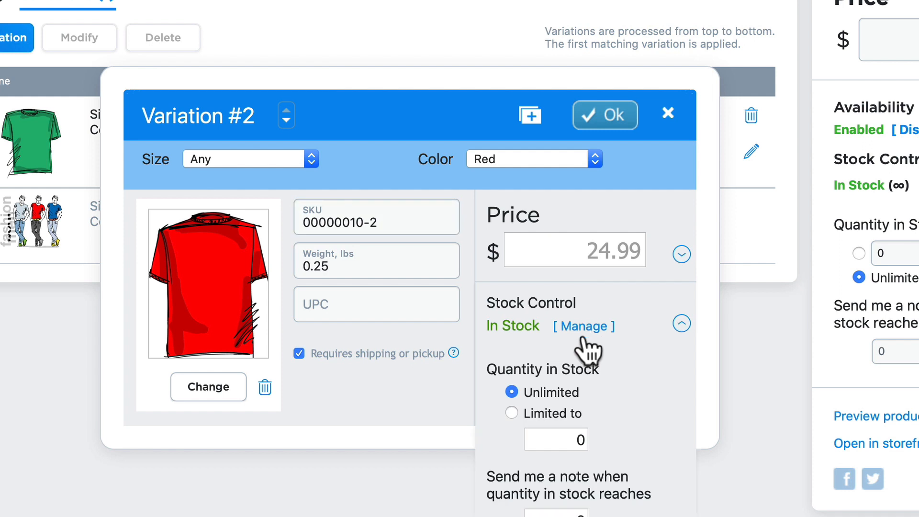
pyautogui.click(512, 413)
pyautogui.moveTo(544, 440); pyautogui.dragTo(604, 439)
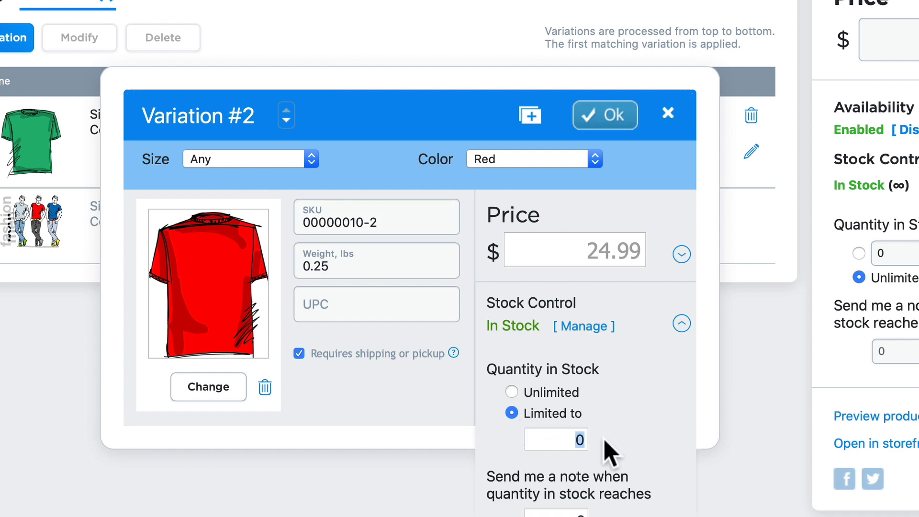
pyautogui.write('25')
# Step: Set the red variation's price to $26.99 and accept the variation
pyautogui.click(611, 252)
pyautogui.press('BackSpace')
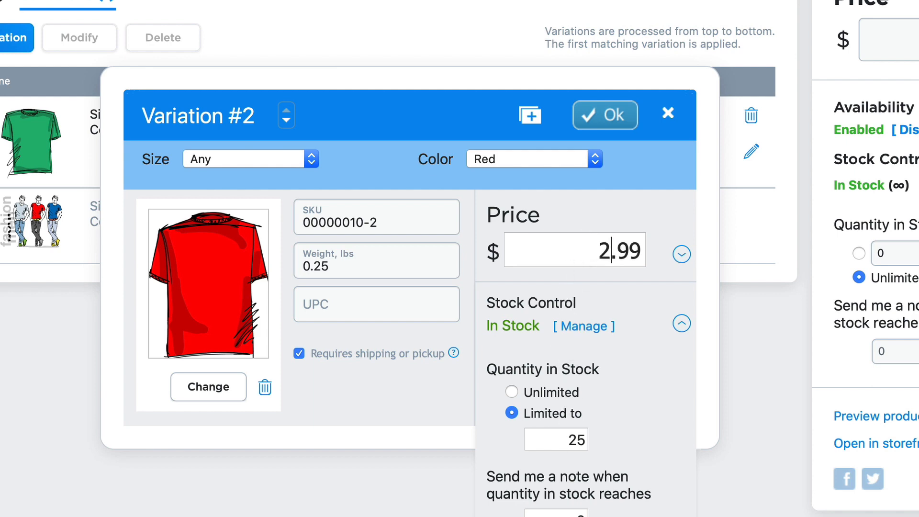
pyautogui.write('6')
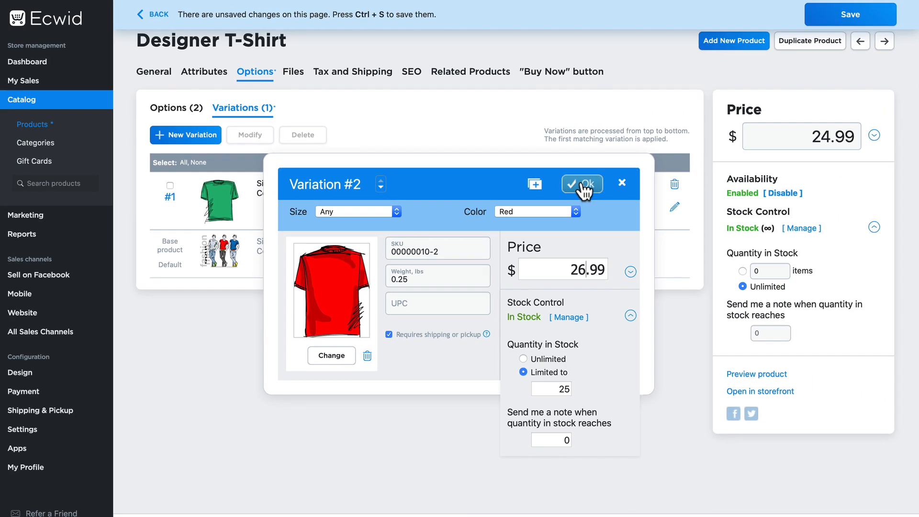
pyautogui.click(584, 186)
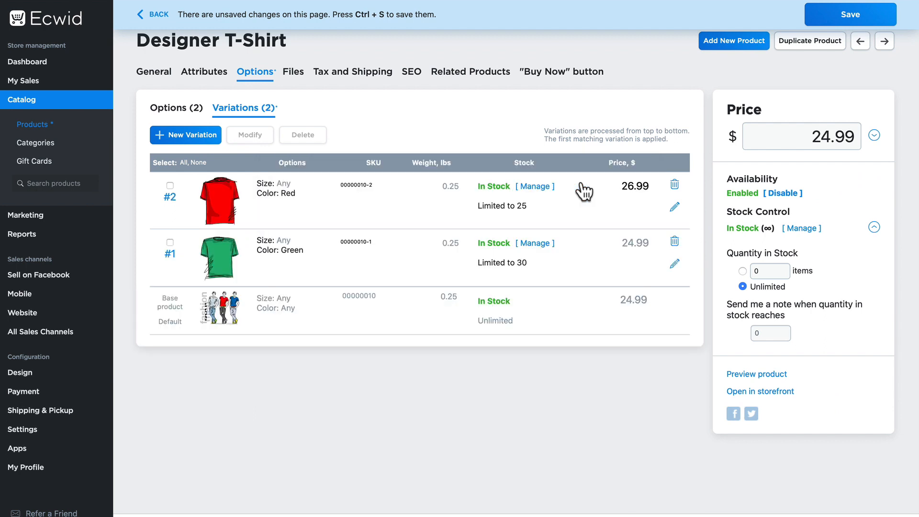
# Step: Start a third variation for any size in Lime and use lime-tshirt as its image
pyautogui.click(187, 138)
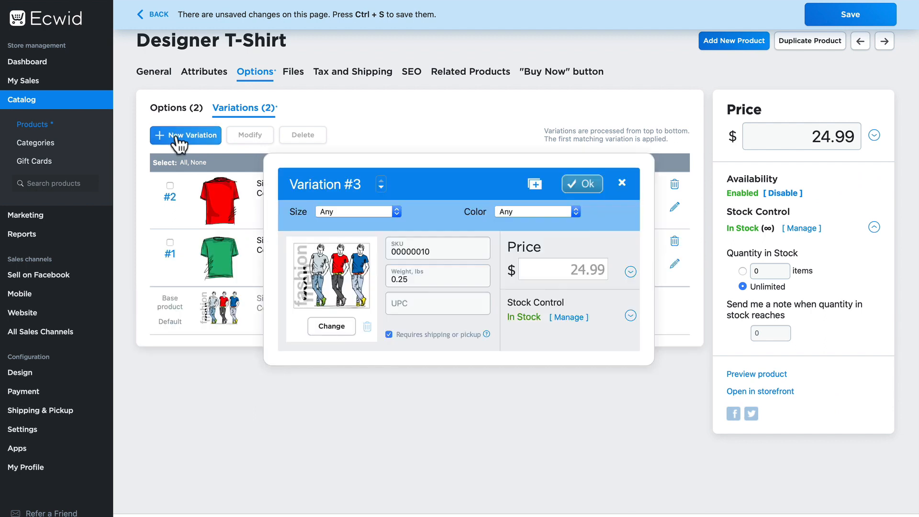
pyautogui.click(517, 212)
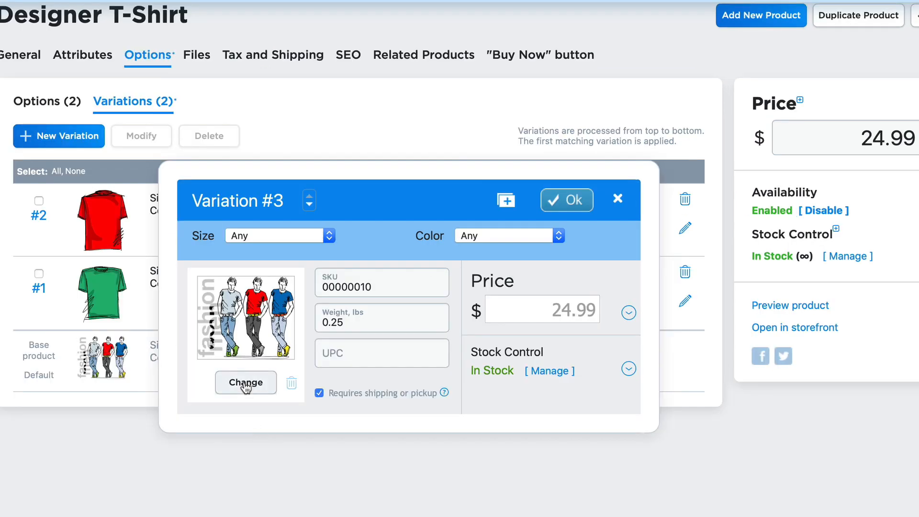
pyautogui.click(245, 383)
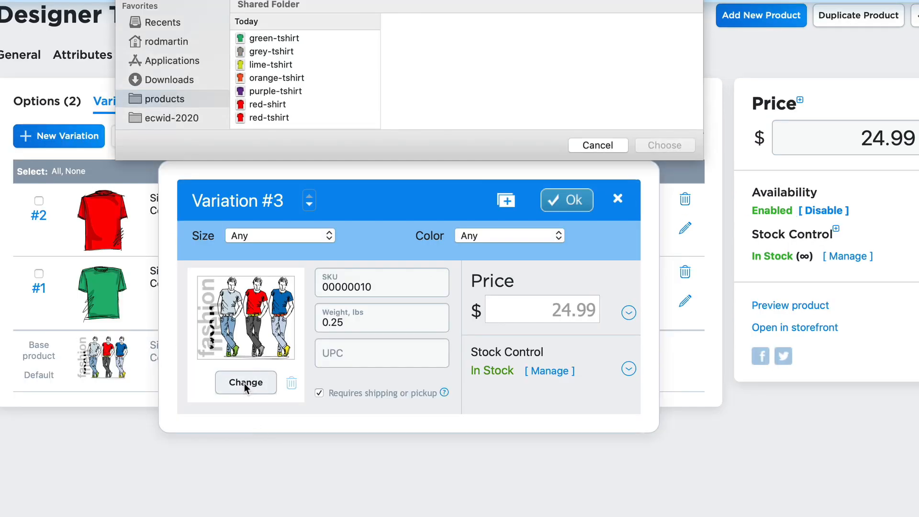
pyautogui.doubleClick(249, 65)
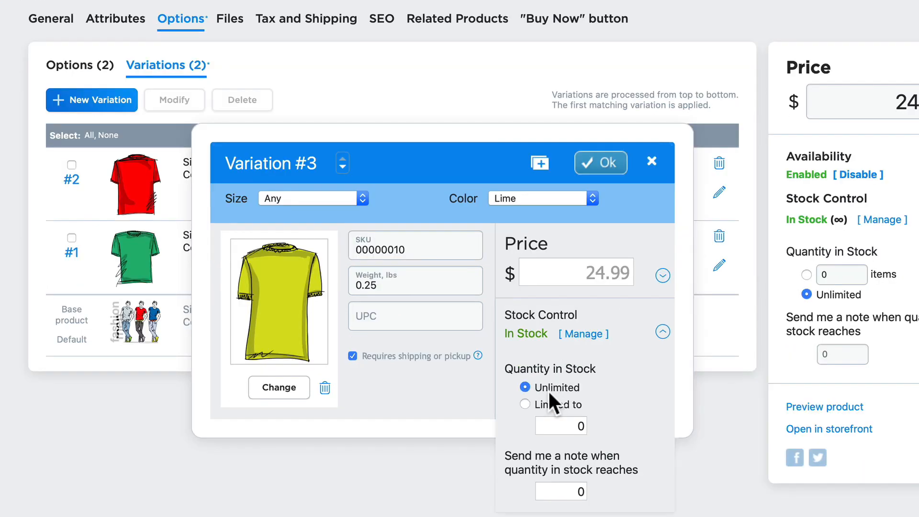
# Step: Limit the lime variation's quantity in stock to 100
pyautogui.click(524, 403)
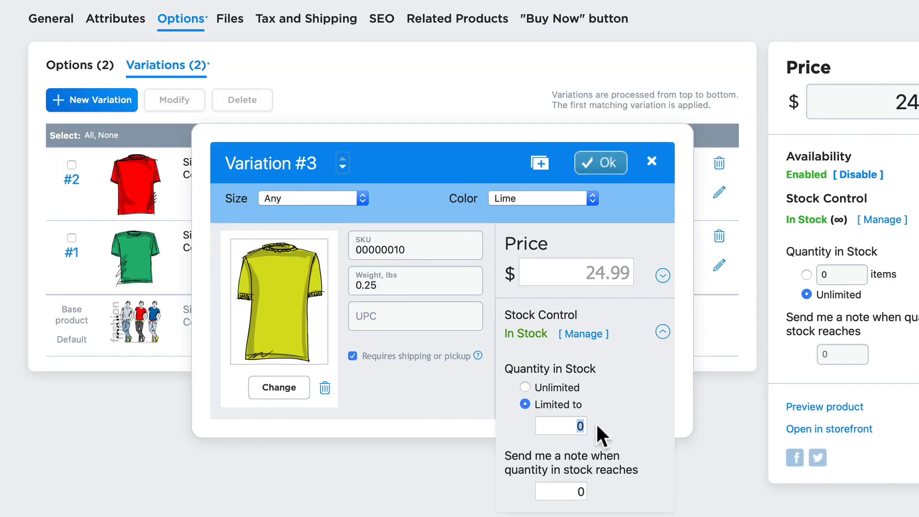
pyautogui.write('100')
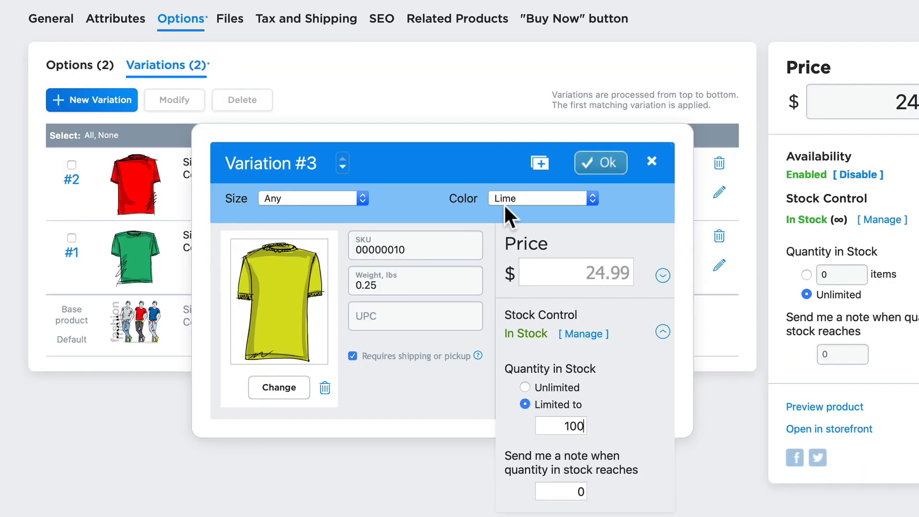
# Step: Set the lime variation's SKU to 00000010-3 and accept the variation
pyautogui.click(604, 164)
pyautogui.click(416, 247)
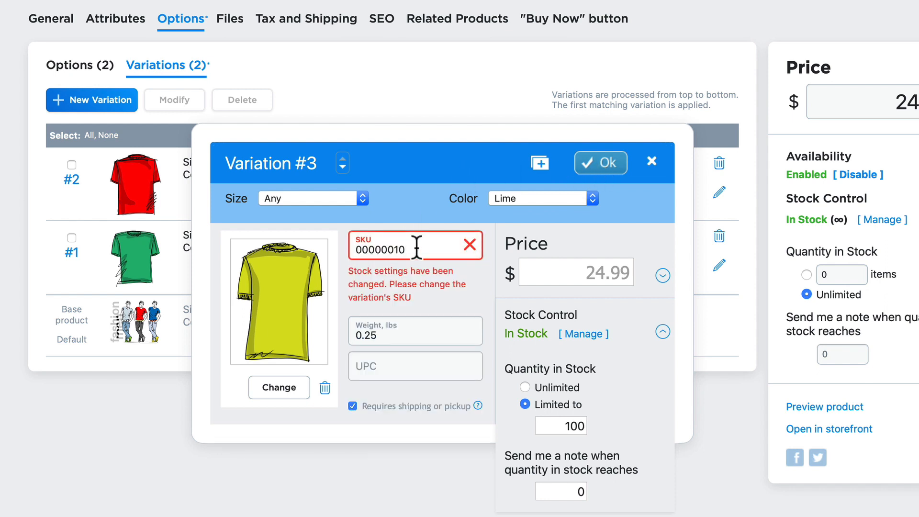
pyautogui.write('-3')
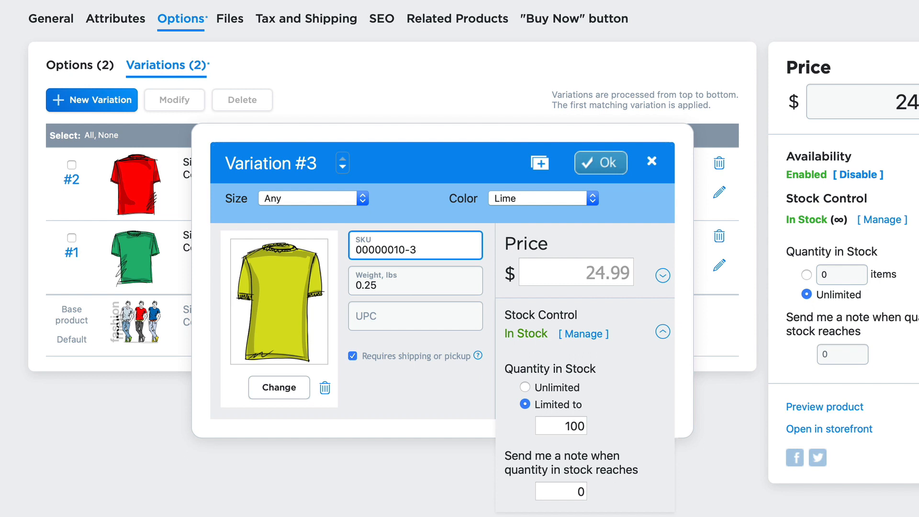
pyautogui.click(608, 164)
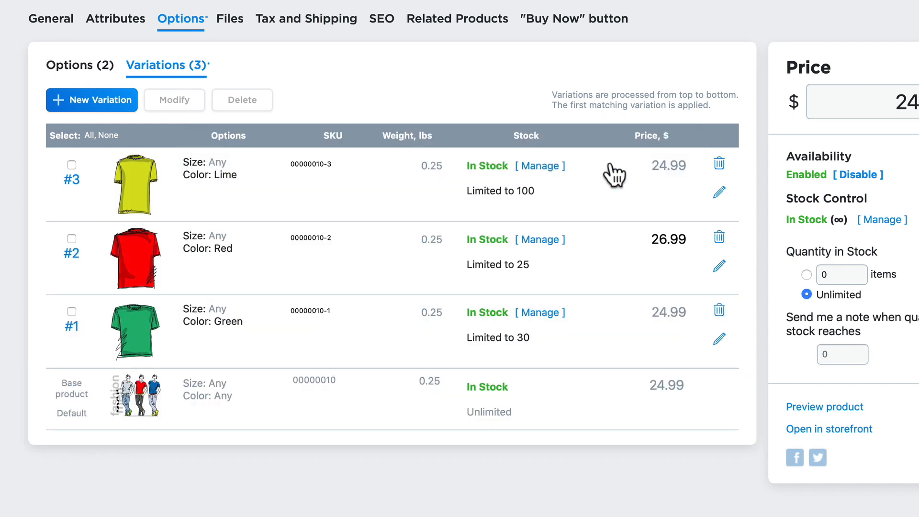
# Step: Start a fourth variation for any size in Purple and use purple-tshirt as its image
pyautogui.click(82, 100)
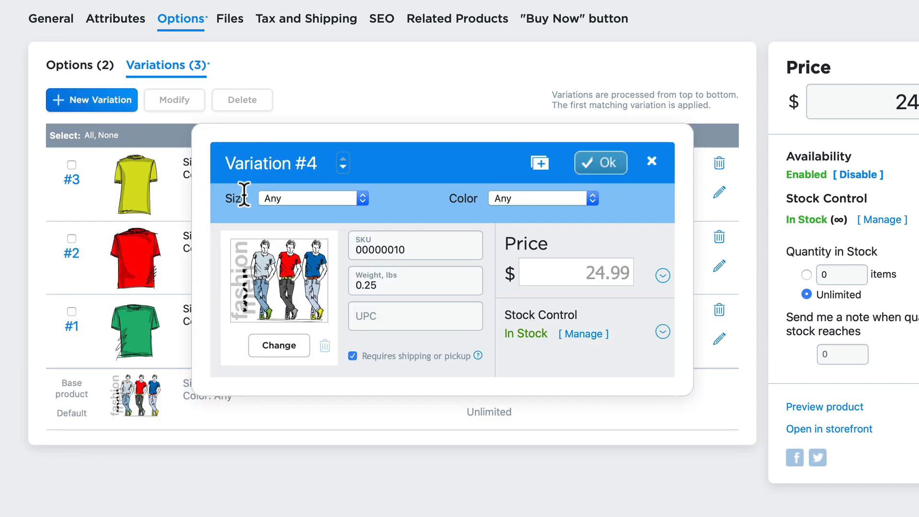
pyautogui.click(525, 201)
pyautogui.click(502, 252)
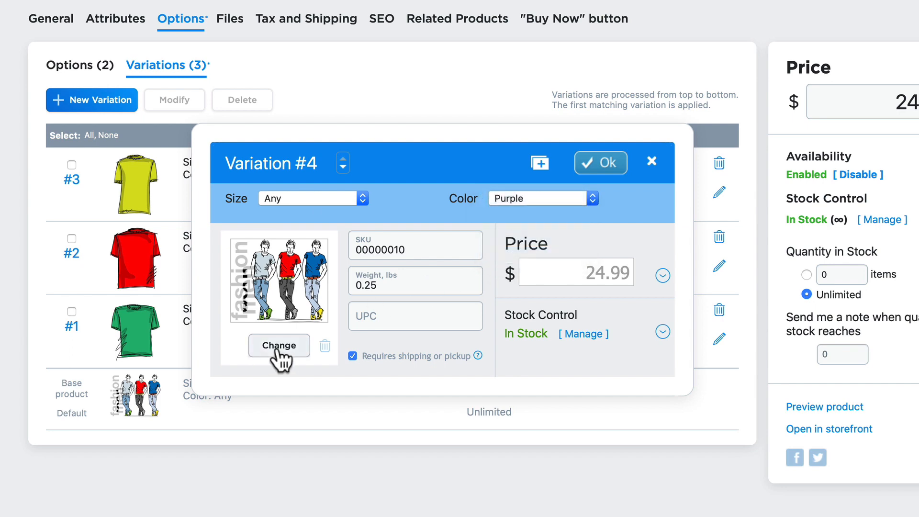
pyautogui.click(277, 350)
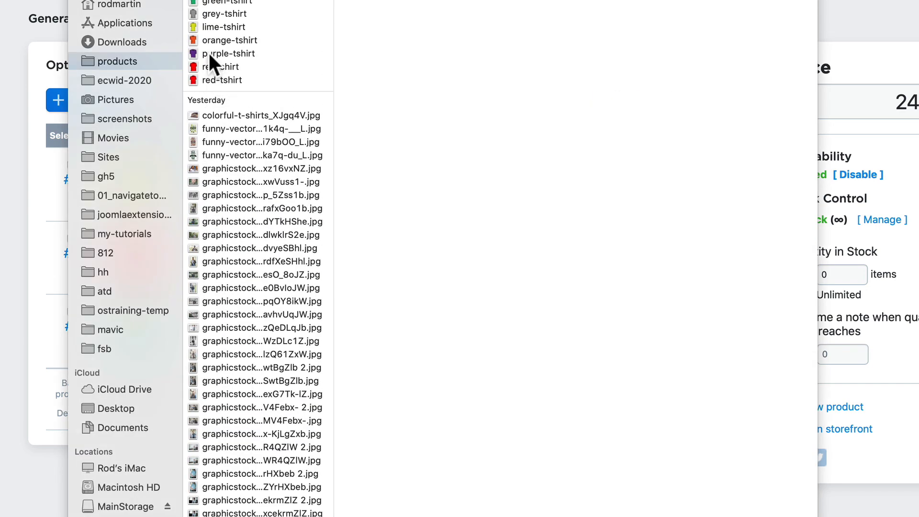
pyautogui.doubleClick(210, 55)
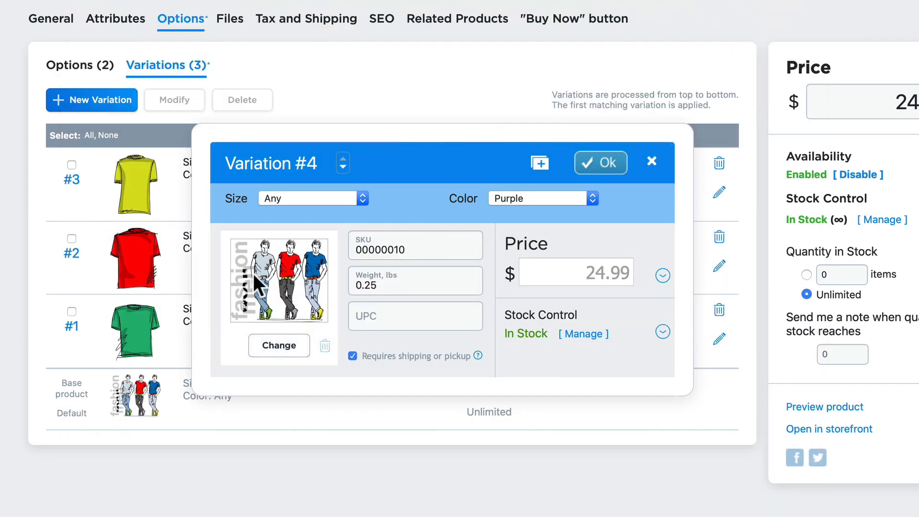
# Step: Set the purple variation's SKU to 00000010-4, limit its quantity in stock to 5 and accept the variation
pyautogui.click(429, 249)
pyautogui.write('-4')
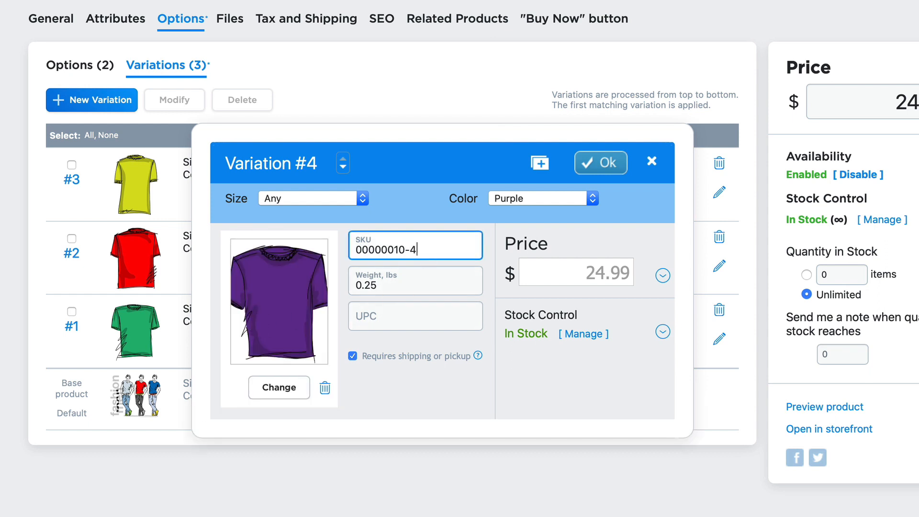
pyautogui.click(584, 334)
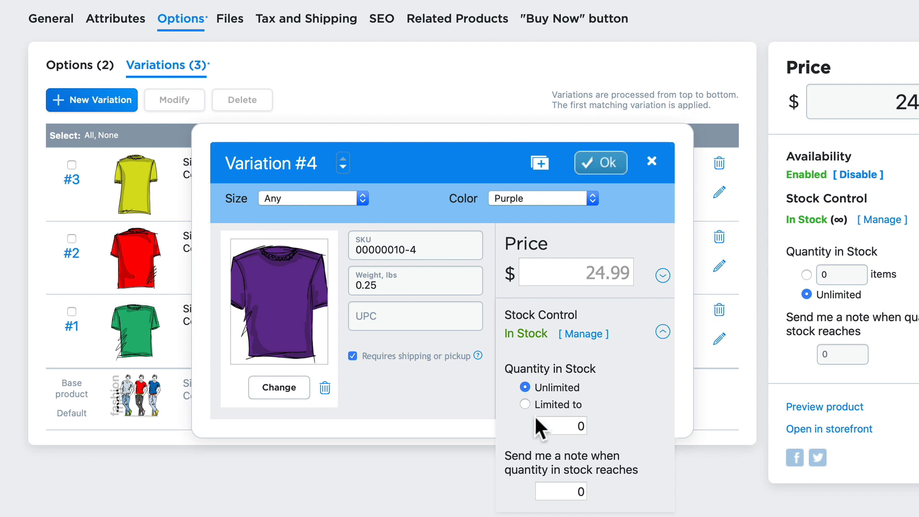
pyautogui.click(525, 405)
pyautogui.write('5')
pyautogui.click(604, 164)
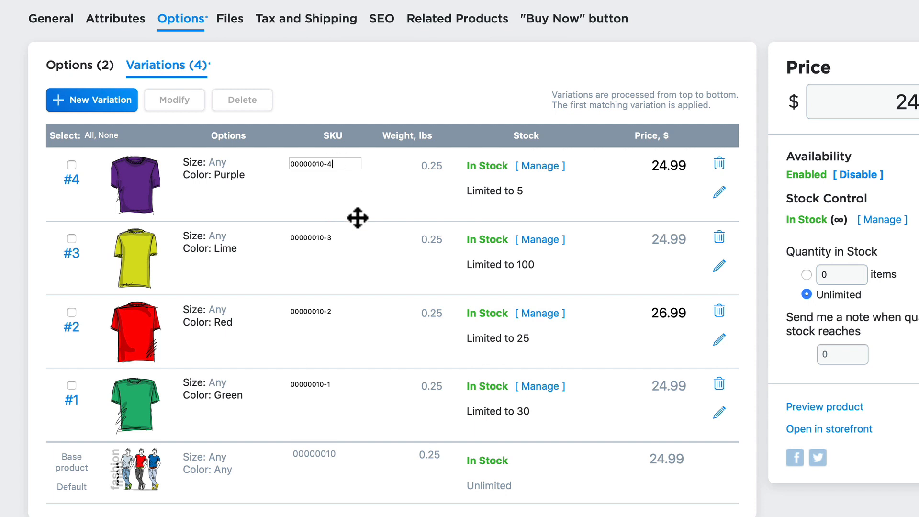
# Step: Review the purple variation's stock settings and open its price for editing in the variations list
pyautogui.click(540, 167)
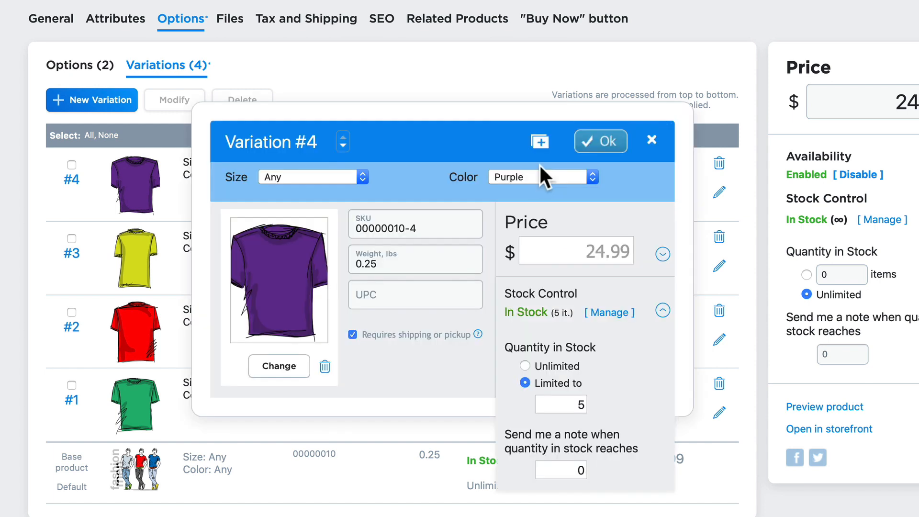
pyautogui.click(652, 140)
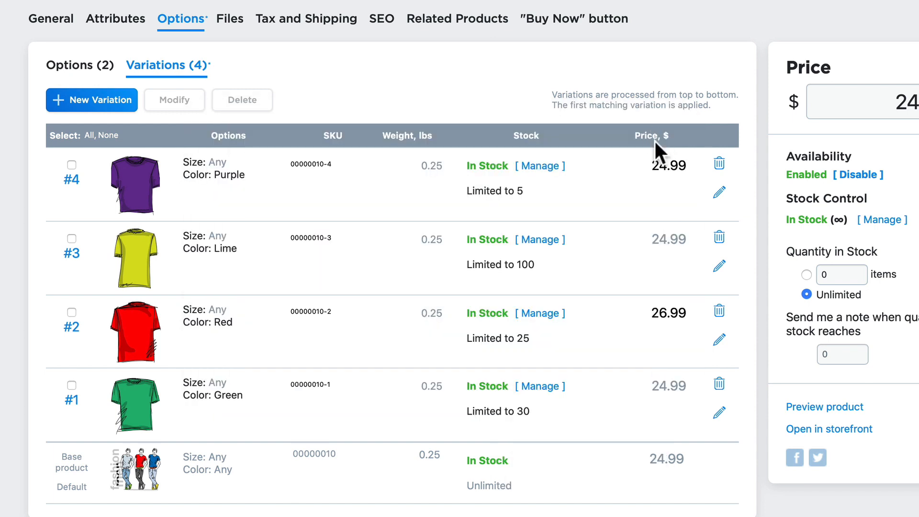
pyautogui.click(667, 166)
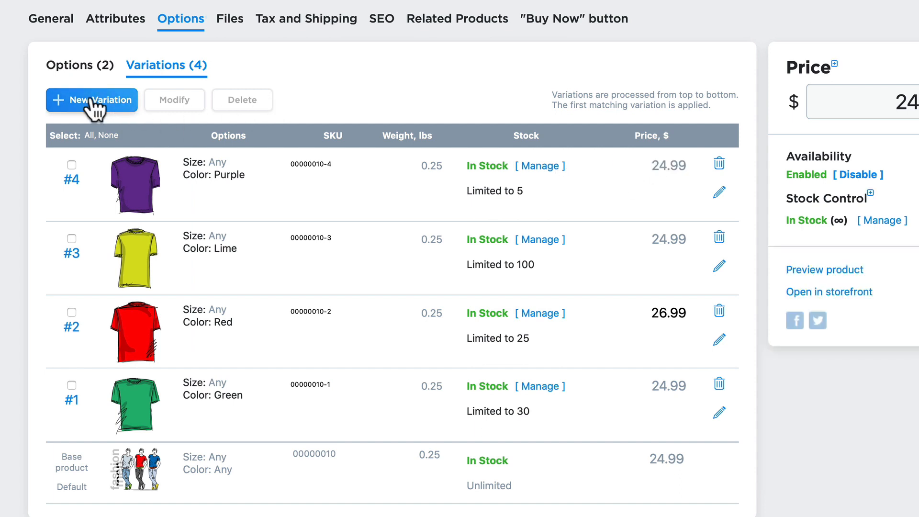
# Step: Start a fifth variation for size XS in Green
pyautogui.click(60, 105)
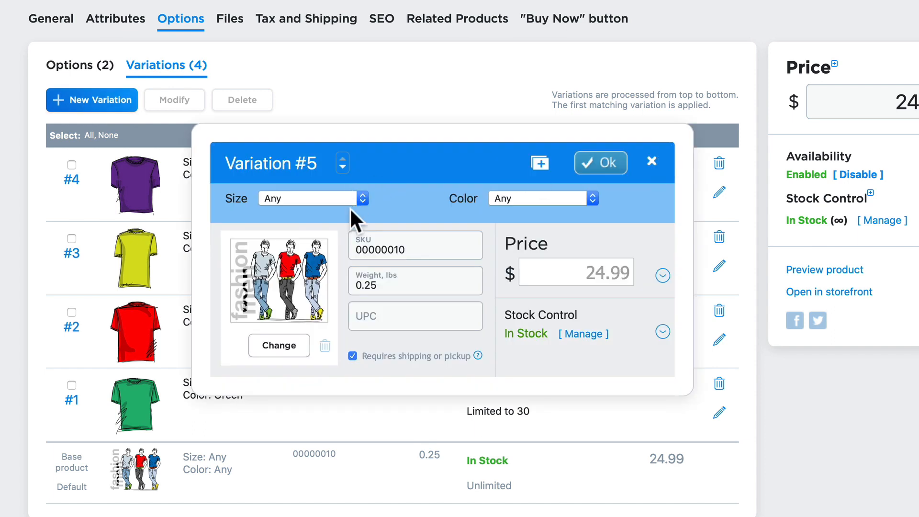
pyautogui.click(278, 198)
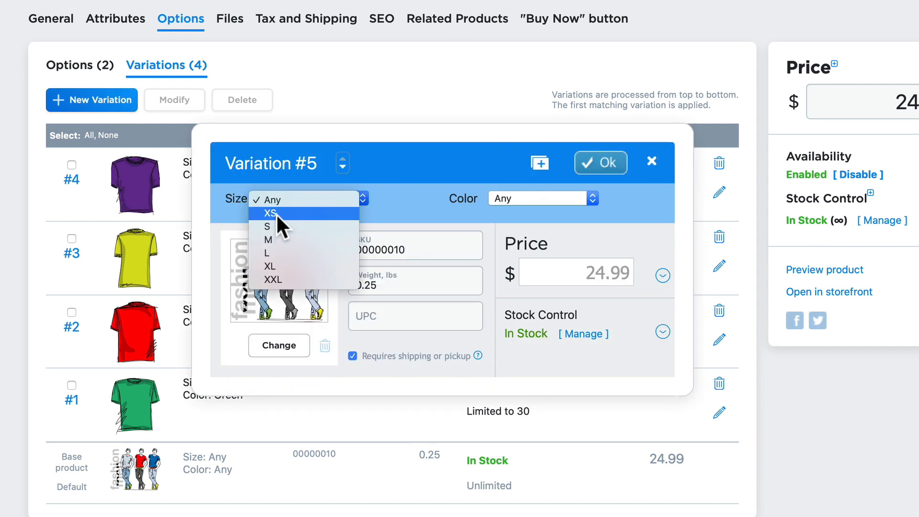
pyautogui.click(277, 213)
pyautogui.click(529, 199)
pyautogui.click(516, 213)
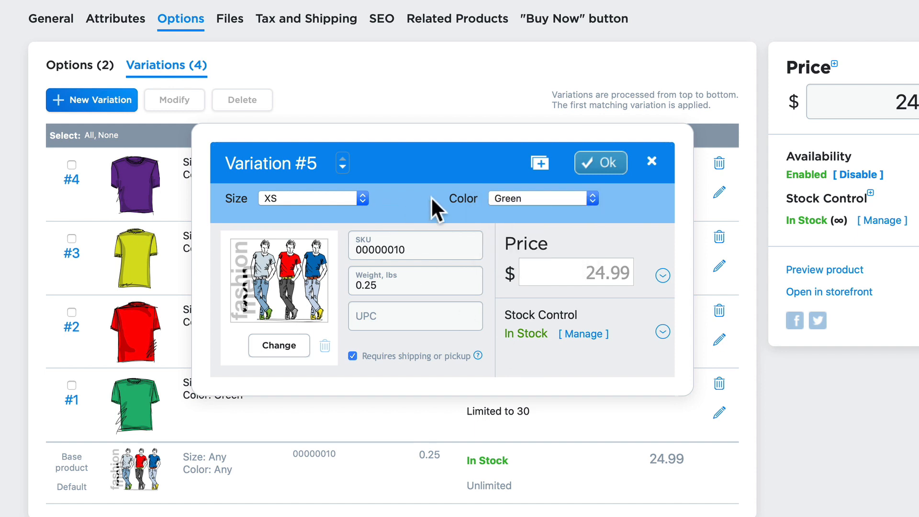
# Step: Limit the XS green variation's stock to 3, set its SKU to 00000010-xs-g and accept the variation
pyautogui.click(583, 335)
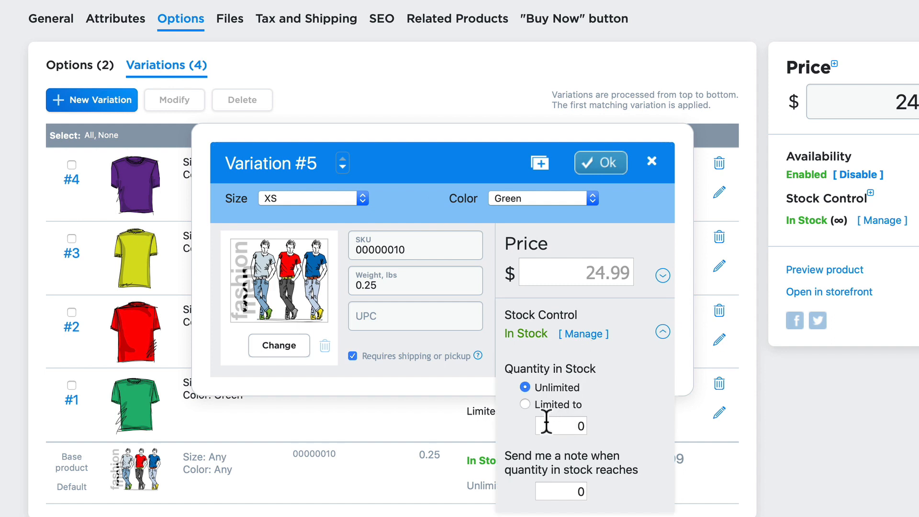
pyautogui.click(543, 402)
pyautogui.doubleClick(585, 427)
pyautogui.write('3')
pyautogui.click(599, 169)
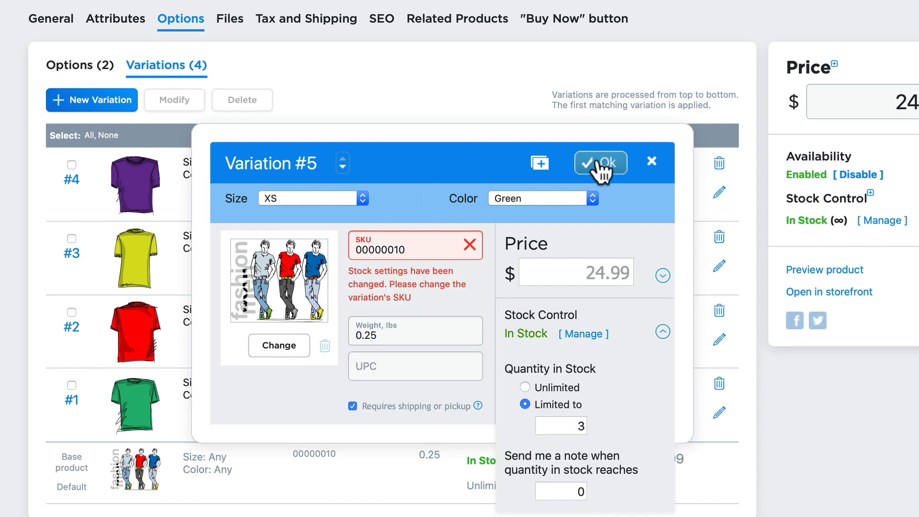
pyautogui.write('-xs-g')
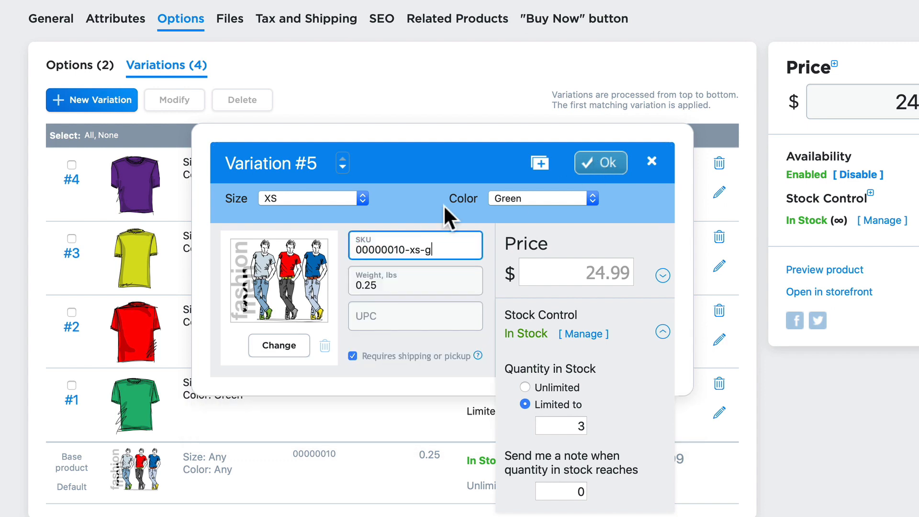
pyautogui.click(601, 163)
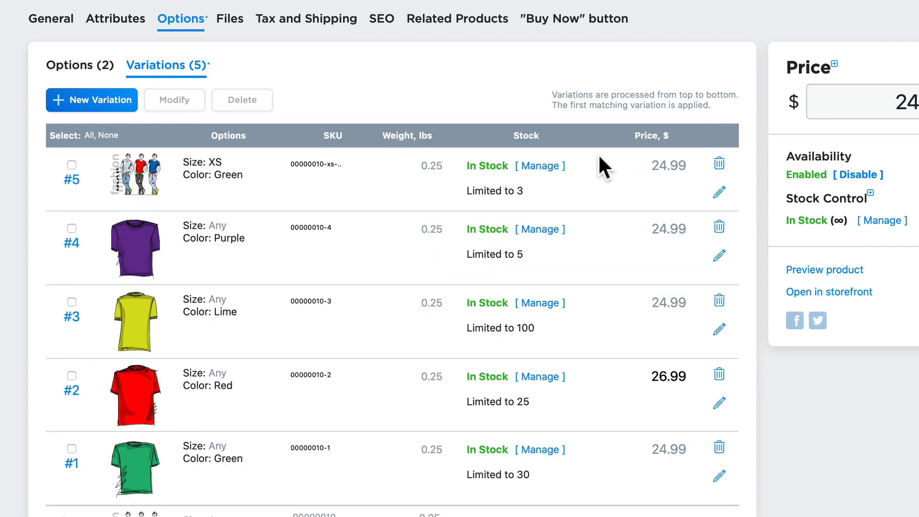
# Step: Use green-tshirt as the XS green variation's image and try to move the any-size green variation to the top of the list
pyautogui.click(72, 180)
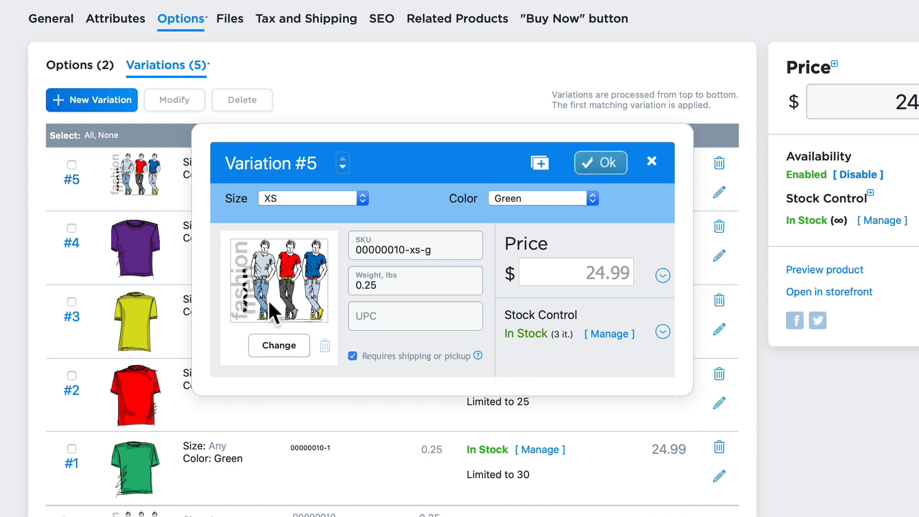
pyautogui.click(279, 345)
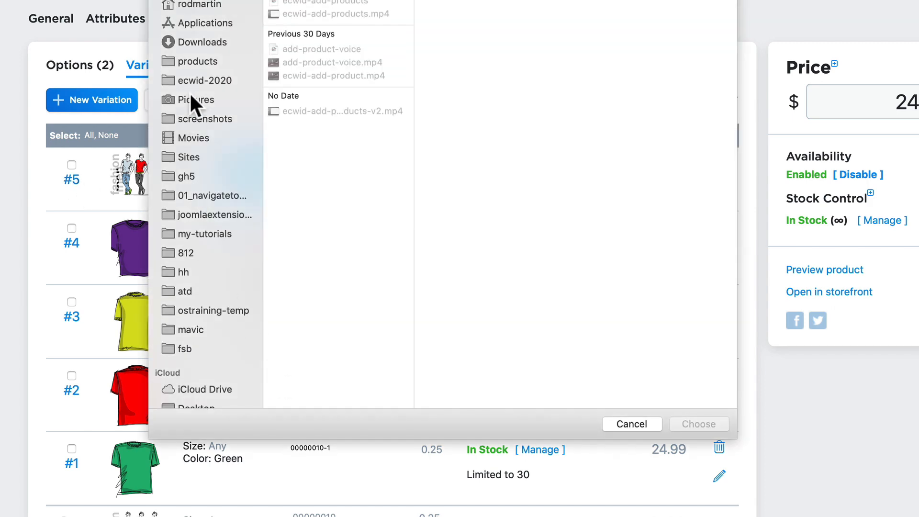
pyautogui.click(188, 61)
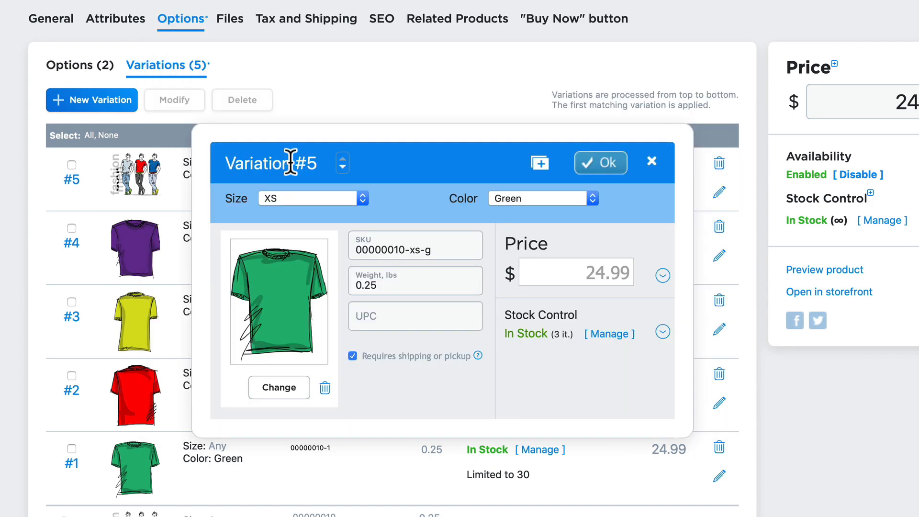
pyautogui.click(604, 165)
pyautogui.moveTo(50, 463); pyautogui.dragTo(49, 188)
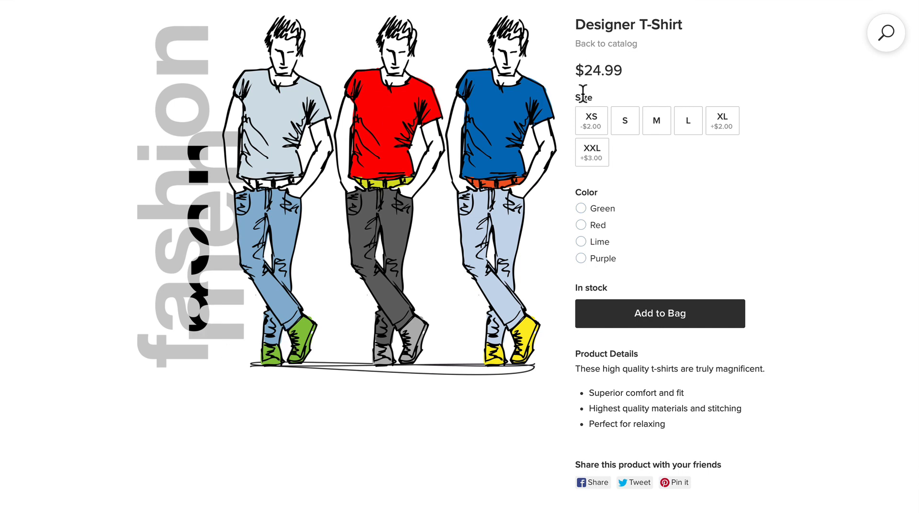
# Step: Check the storefront image, price and stock for green in S and XS, and for red in XS, M and XXL
pyautogui.click(581, 210)
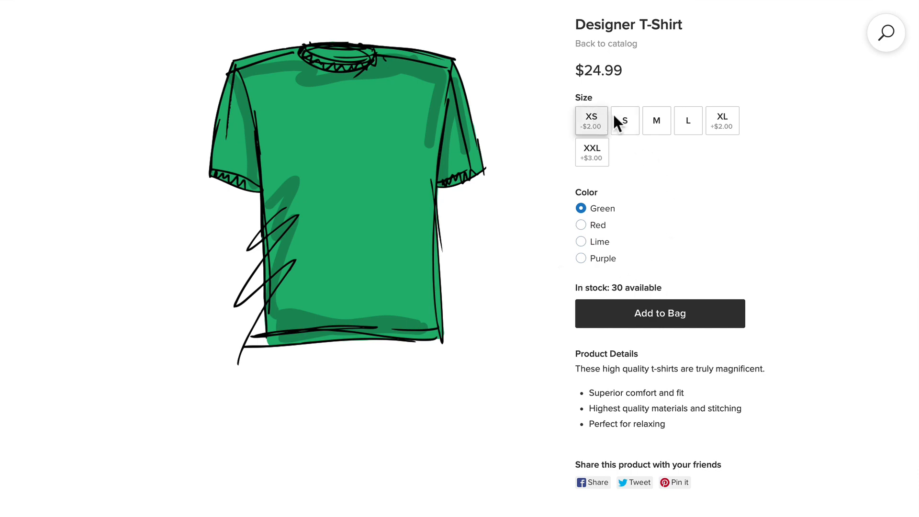
pyautogui.click(624, 122)
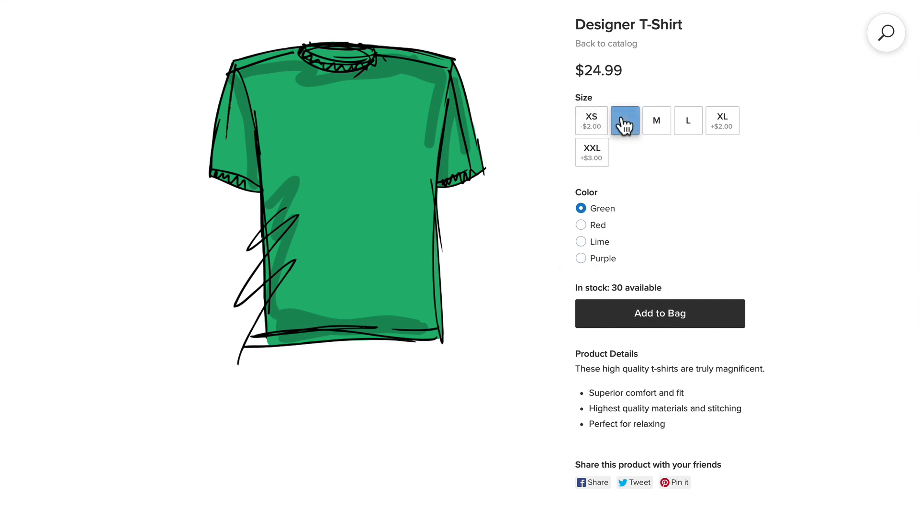
pyautogui.click(592, 120)
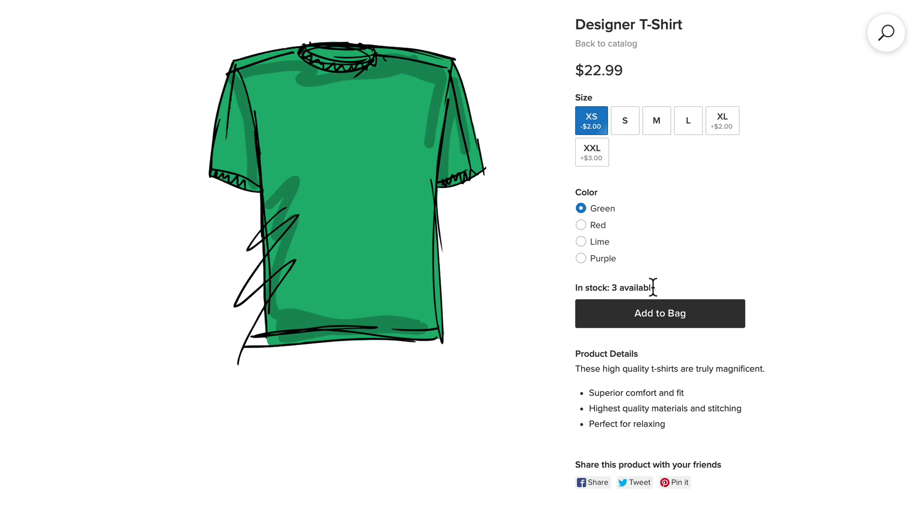
pyautogui.click(580, 226)
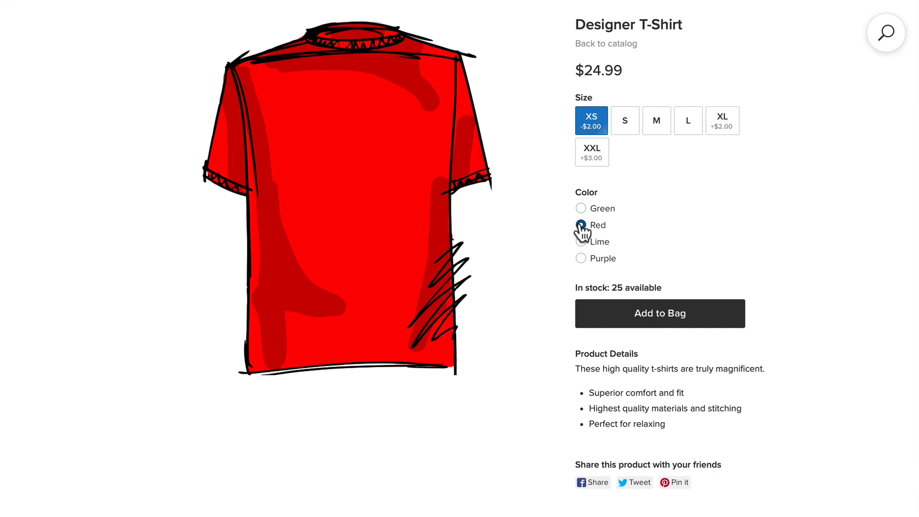
pyautogui.click(655, 123)
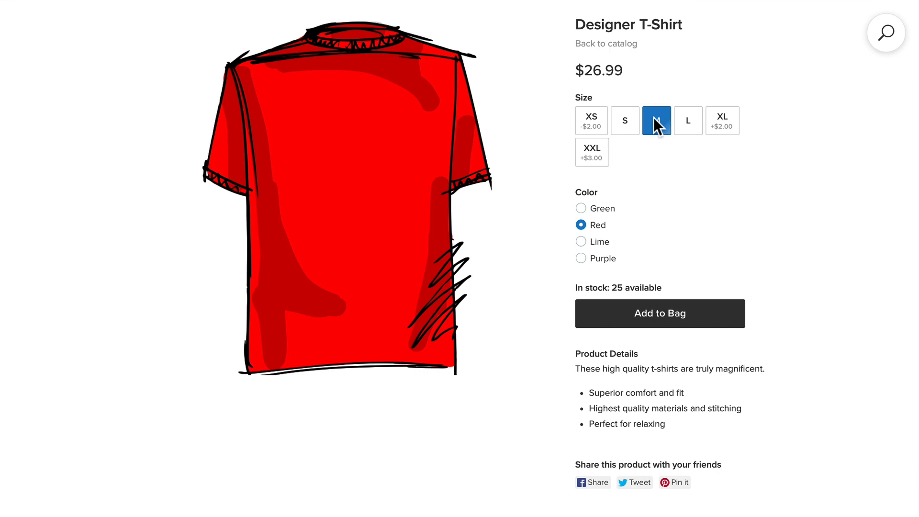
pyautogui.click(593, 152)
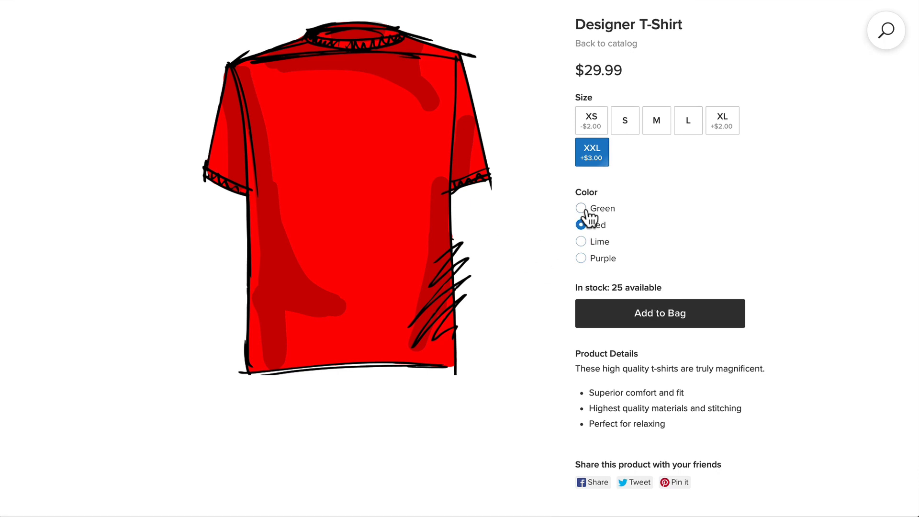
# Step: Add a green XXL Designer T-Shirt to the bag and examine its quantity choices in the shopping cart
pyautogui.click(581, 209)
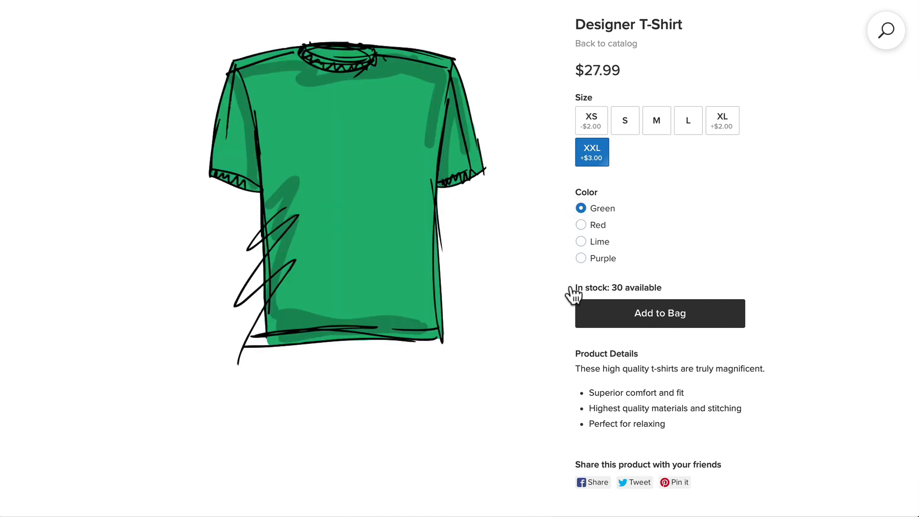
pyautogui.click(638, 314)
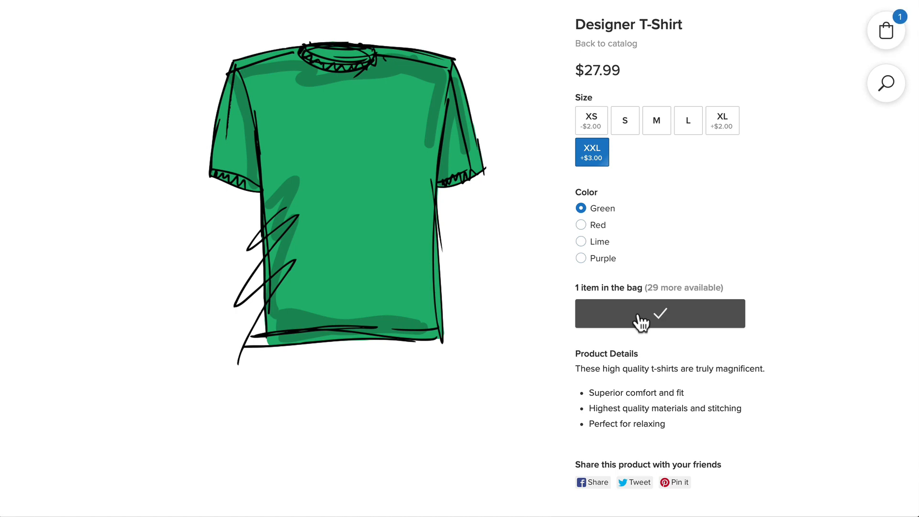
pyautogui.click(886, 29)
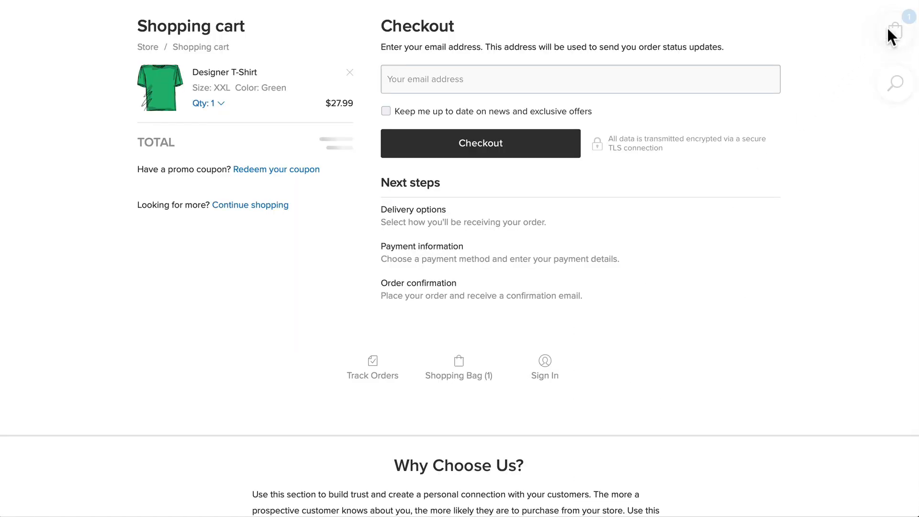
pyautogui.click(198, 105)
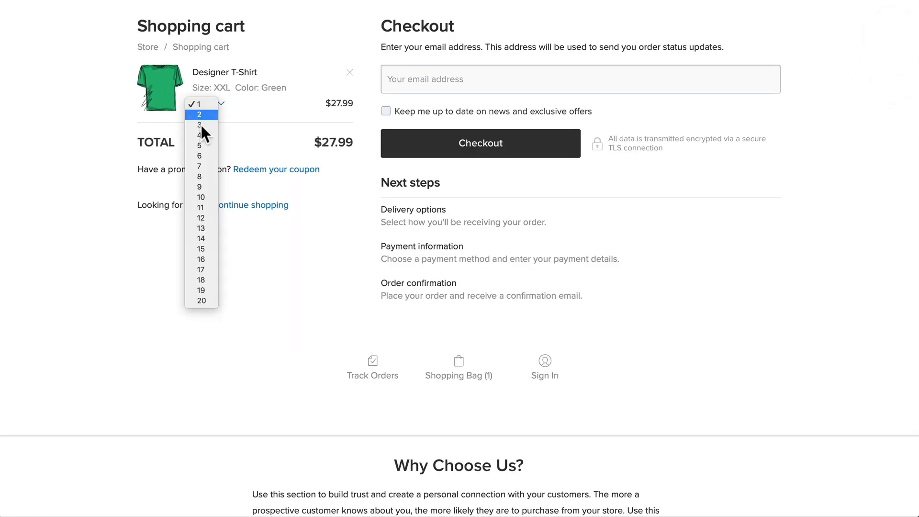
pyautogui.click(196, 163)
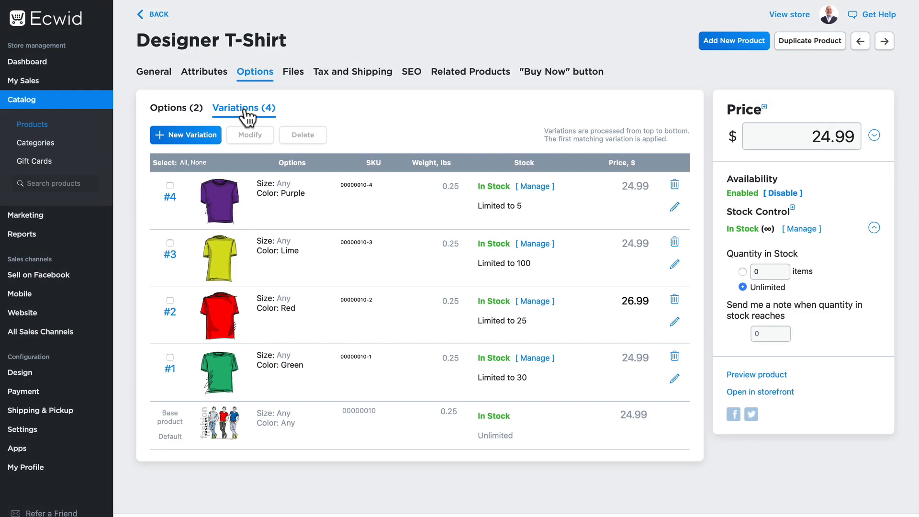
# Step: Return to the product list and open the variations of the Casual Men's Scarf
pyautogui.click(148, 13)
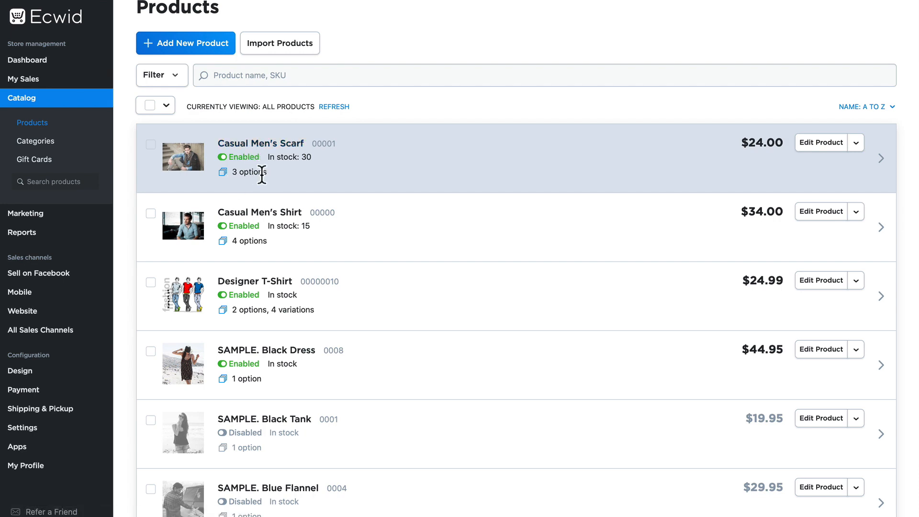
pyautogui.scroll(1, 239, 146)
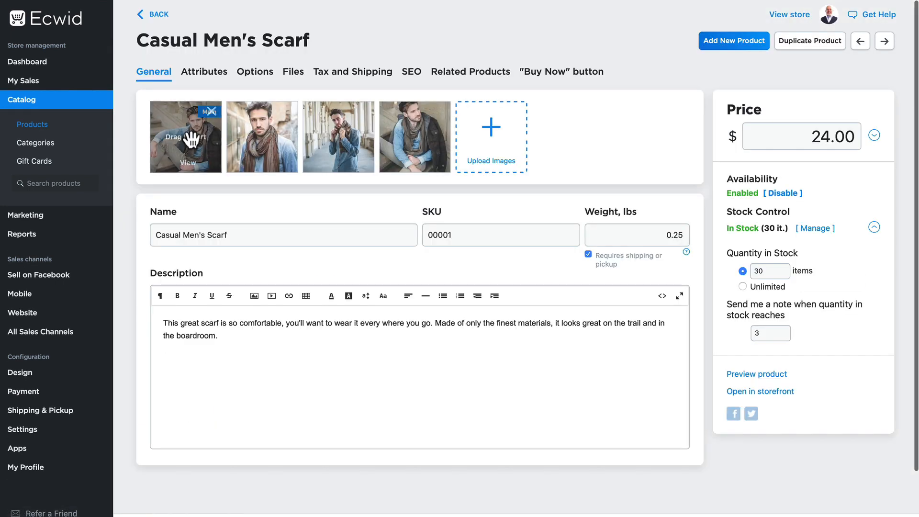
pyautogui.click(261, 74)
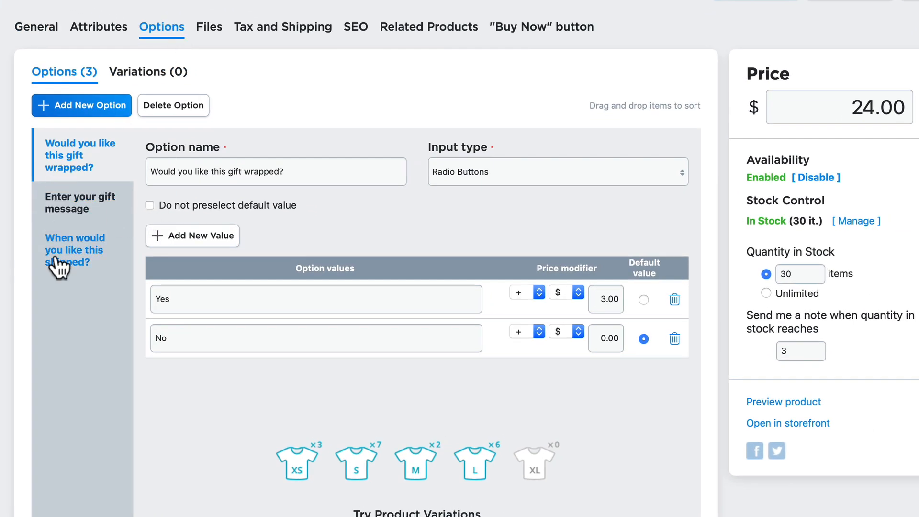
pyautogui.click(145, 70)
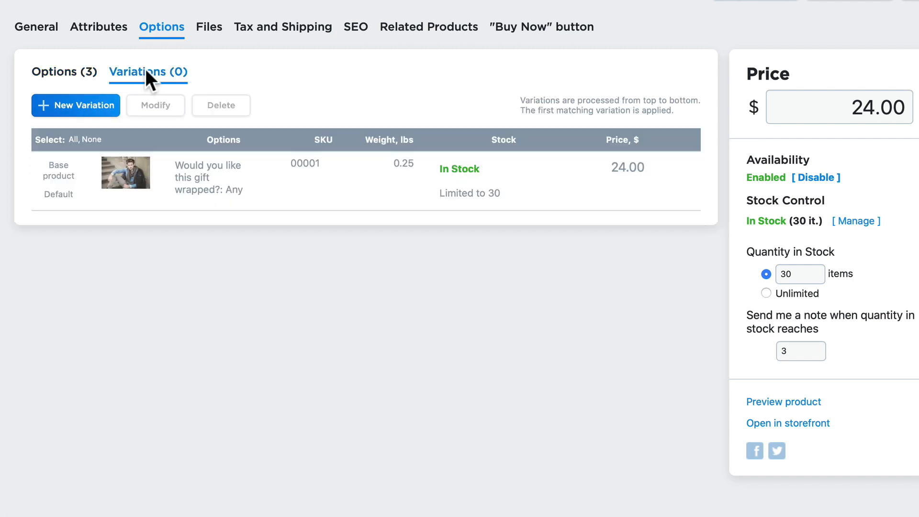
# Step: Start a new scarf variation for the gift wrap option set to Yes
pyautogui.click(76, 105)
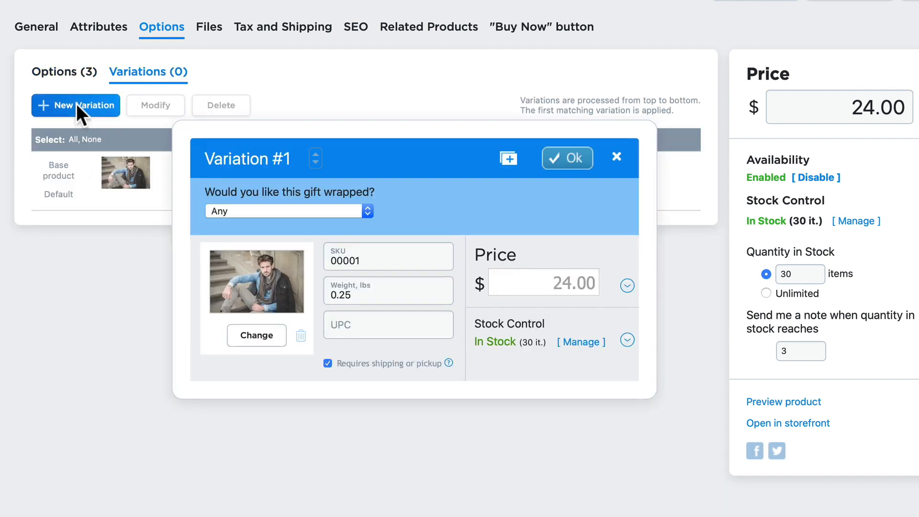
pyautogui.click(308, 211)
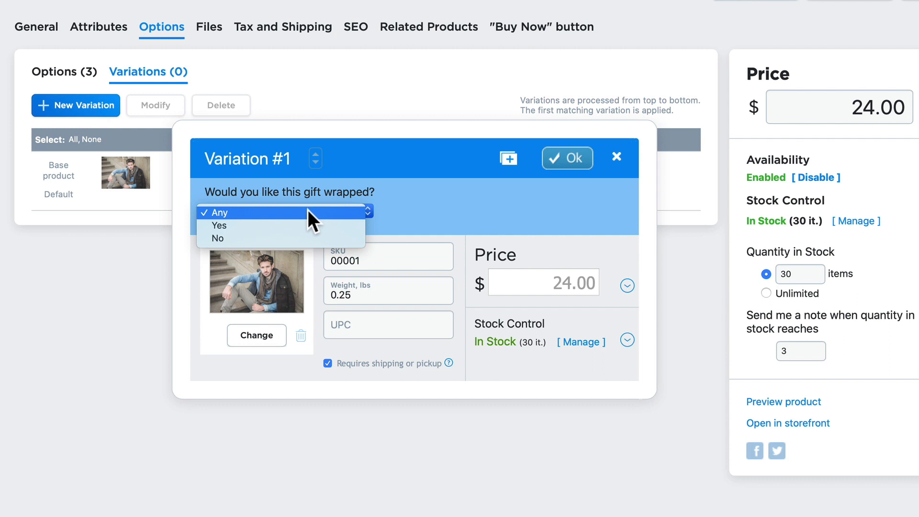
pyautogui.click(442, 198)
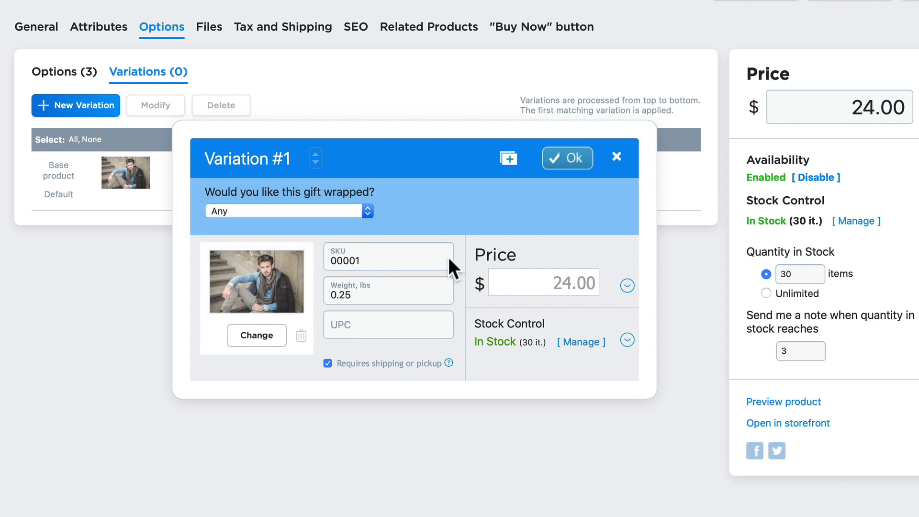
pyautogui.click(253, 210)
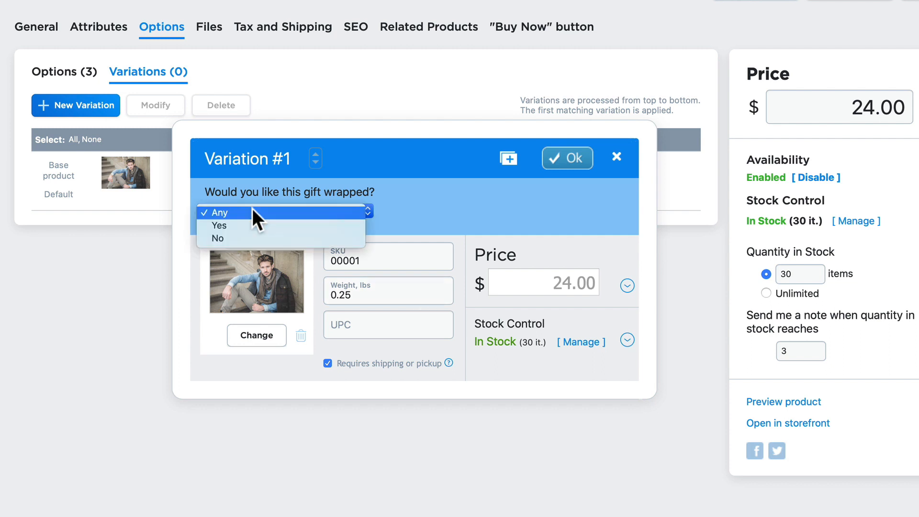
pyautogui.click(232, 226)
# Step: Set the gift-wrapped variation's weight to 0.45 lbs and its price to $27.00, and accept the variation
pyautogui.click(347, 294)
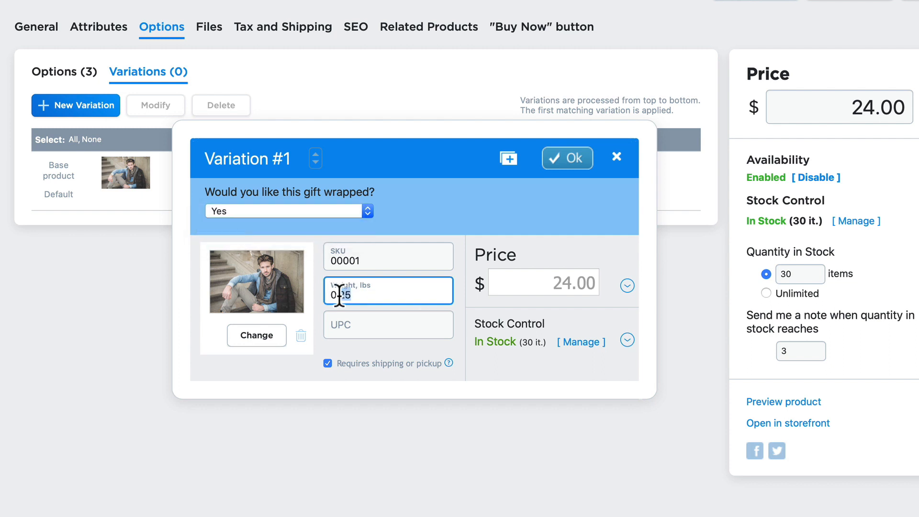
pyautogui.press('BackSpace')
pyautogui.press('BackSpace')
pyautogui.write('45')
pyautogui.click(574, 283)
pyautogui.press('BackSpace')
pyautogui.write('7')
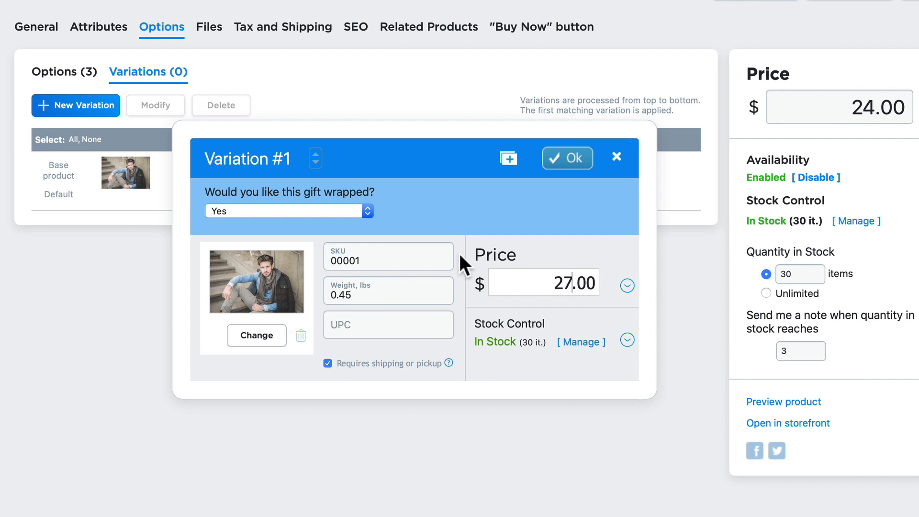
pyautogui.click(570, 159)
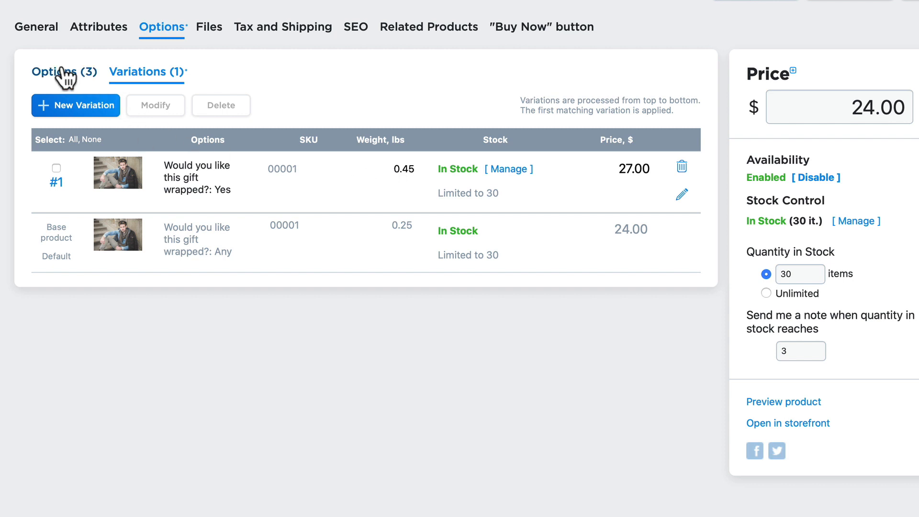
# Step: Set the price modifier of the gift wrap option's Yes value to 0.00
pyautogui.click(56, 82)
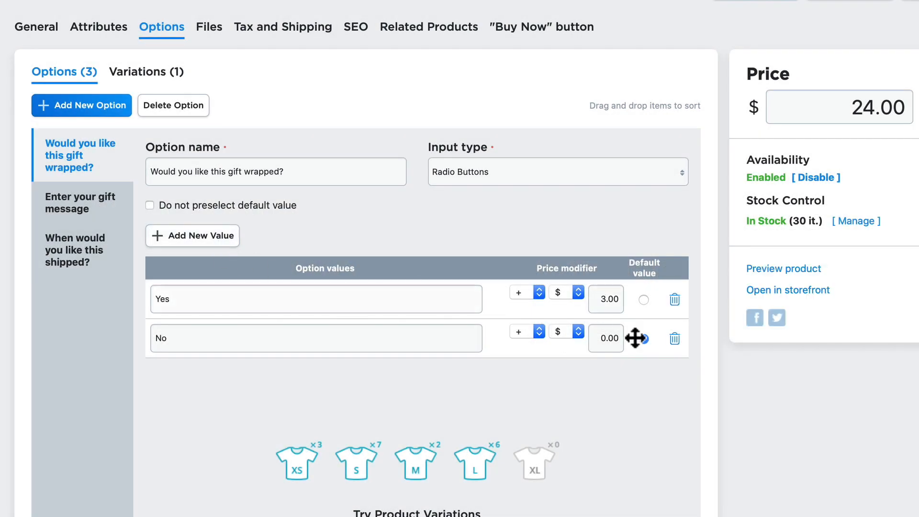
pyautogui.click(607, 298)
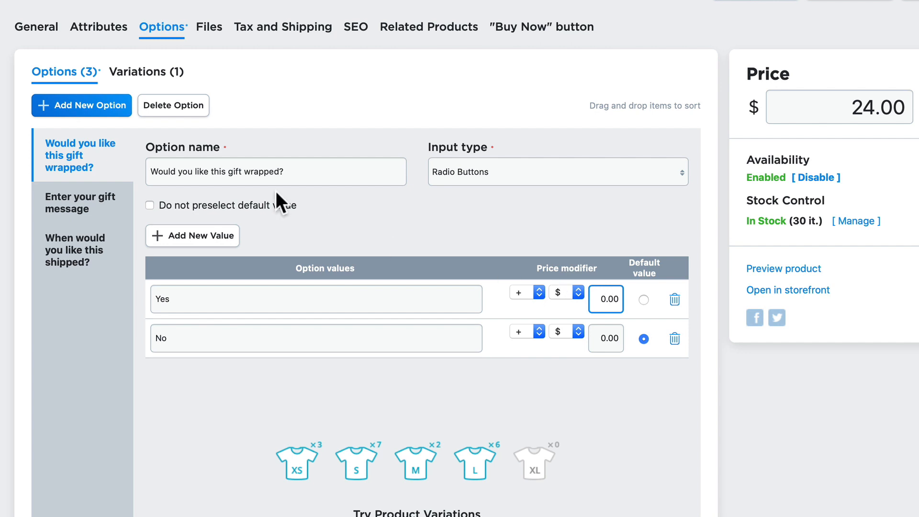
# Step: Reopen the scarf's gift-wrapped variation for editing and set its price to $27.00
pyautogui.click(148, 76)
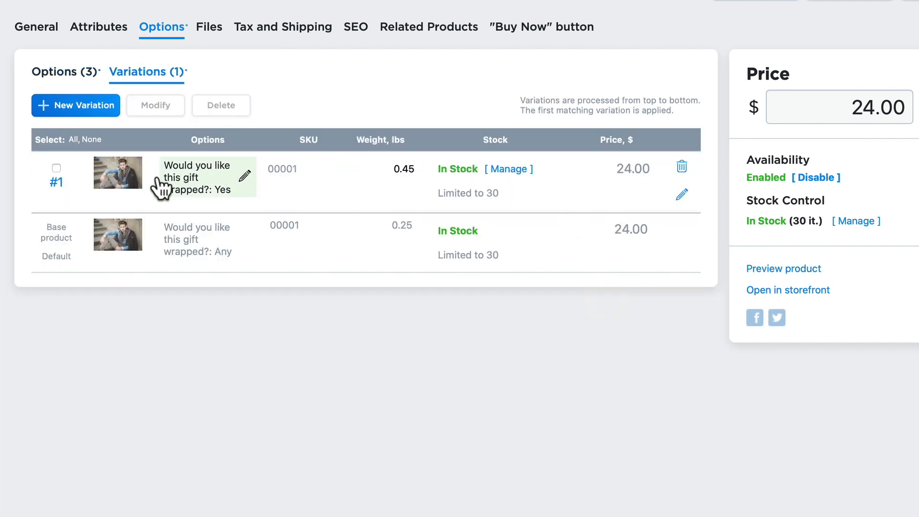
pyautogui.click(221, 182)
pyautogui.click(573, 282)
pyautogui.write('27')
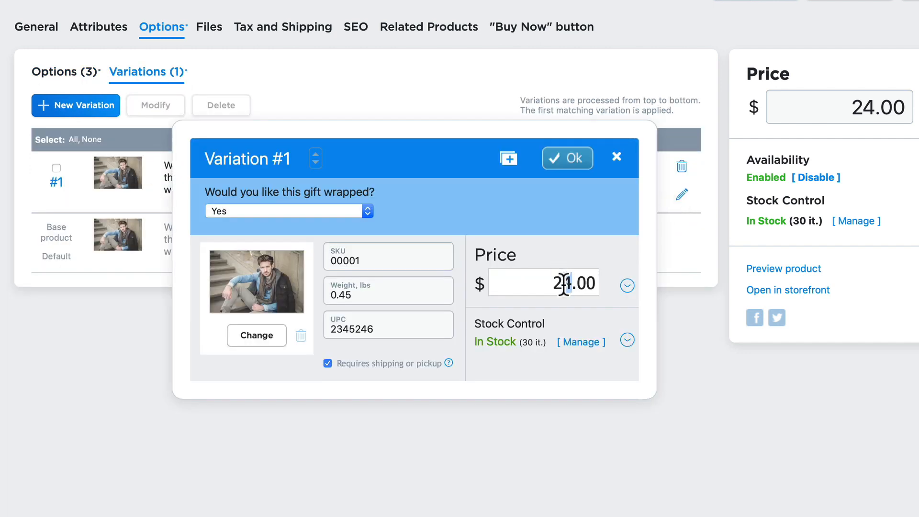